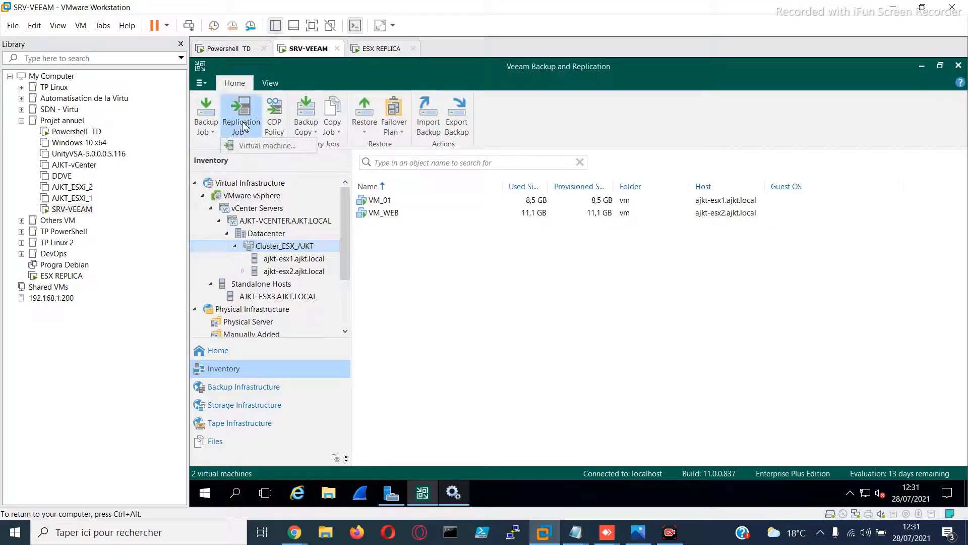
Start a new virtual machine replication job and name it "Replication VM PRA", keeping the default description
click(244, 127)
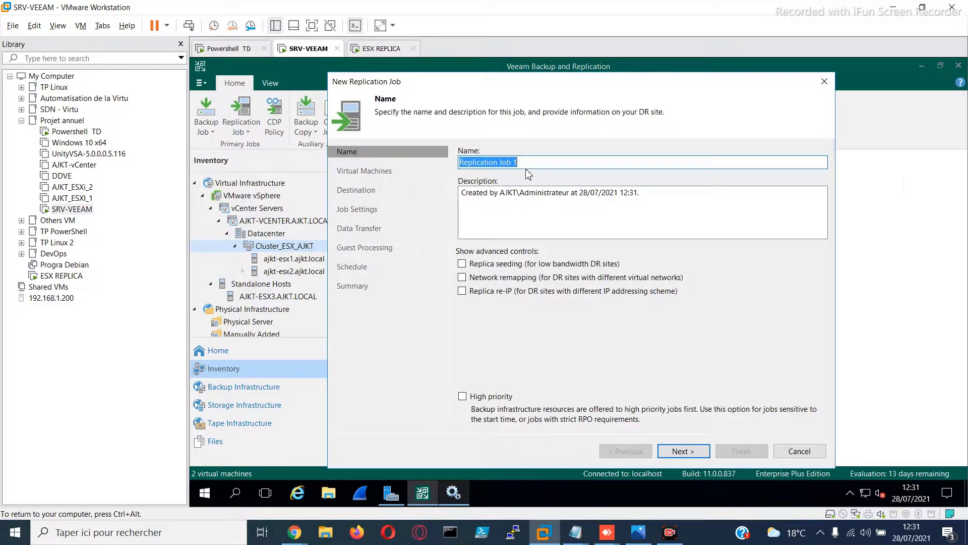
drag(532, 164, 458, 153)
text(DEpl)
key(ctrl+a)
text(Replicati)
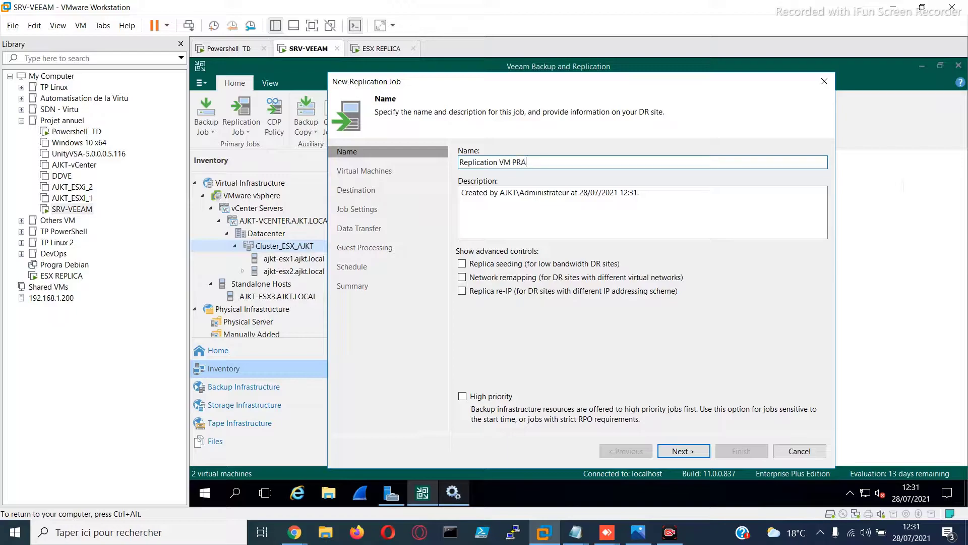
click(547, 221)
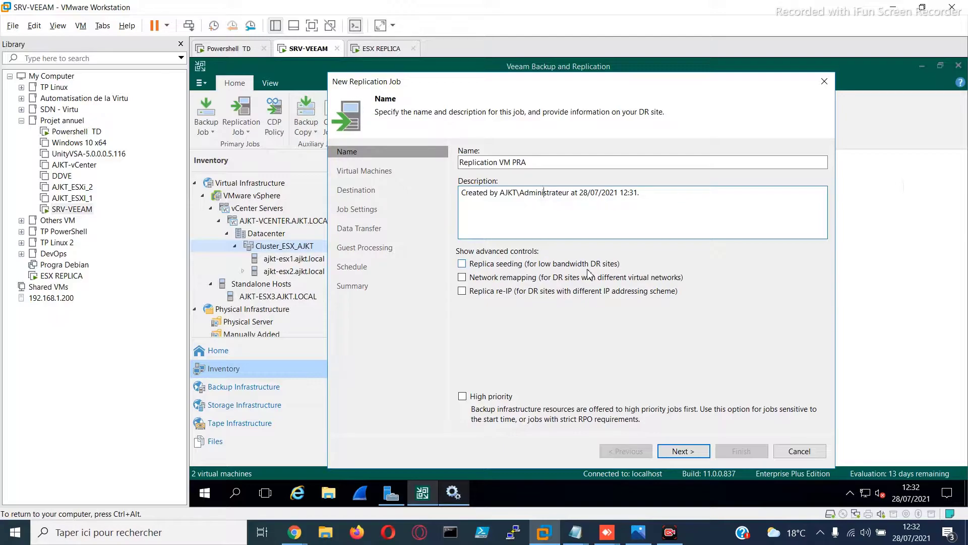
click(691, 451)
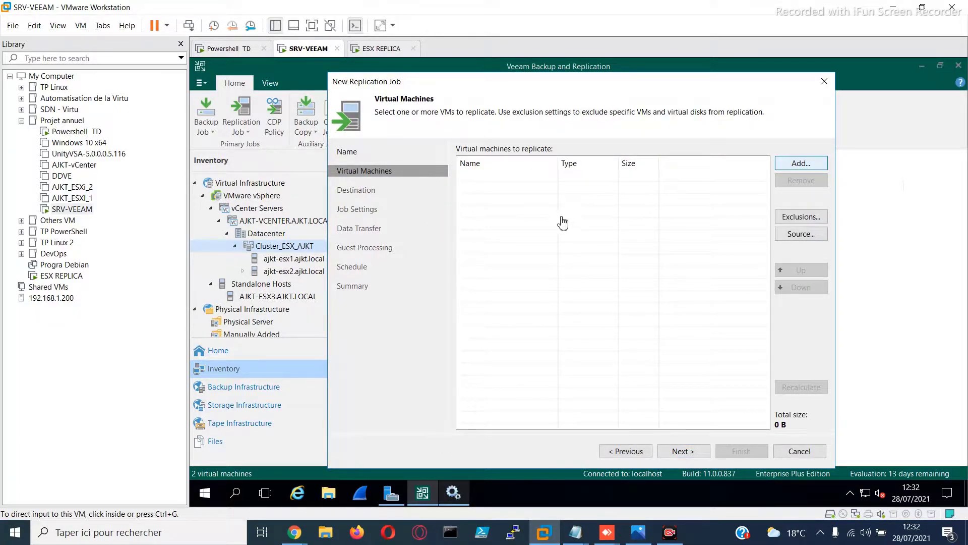
Add VM_WEB from Cluster_ESX_AJKT under AJKT-VCENTER.AJKT.LOCAL to the virtual machines to replicate
click(463, 162)
click(463, 149)
click(474, 162)
click(485, 174)
click(532, 223)
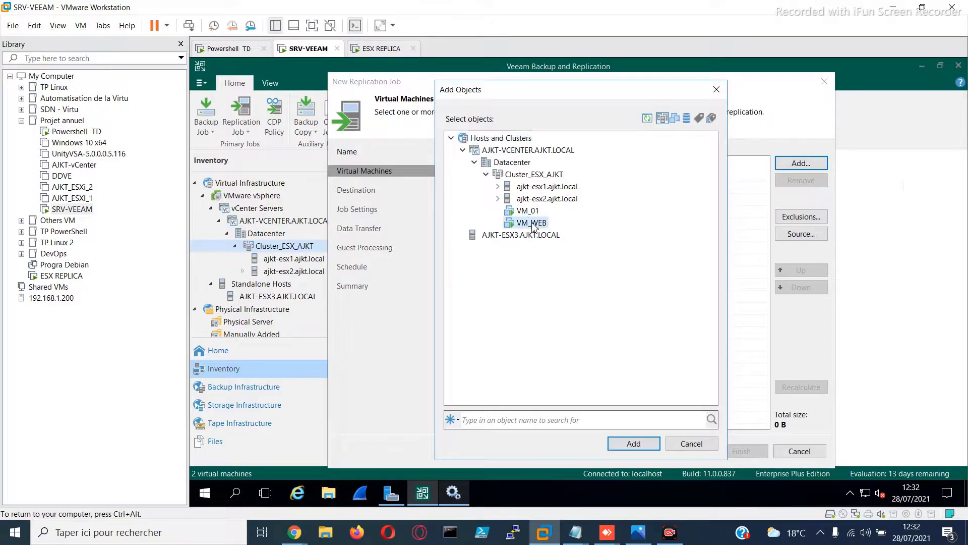
click(627, 444)
click(689, 453)
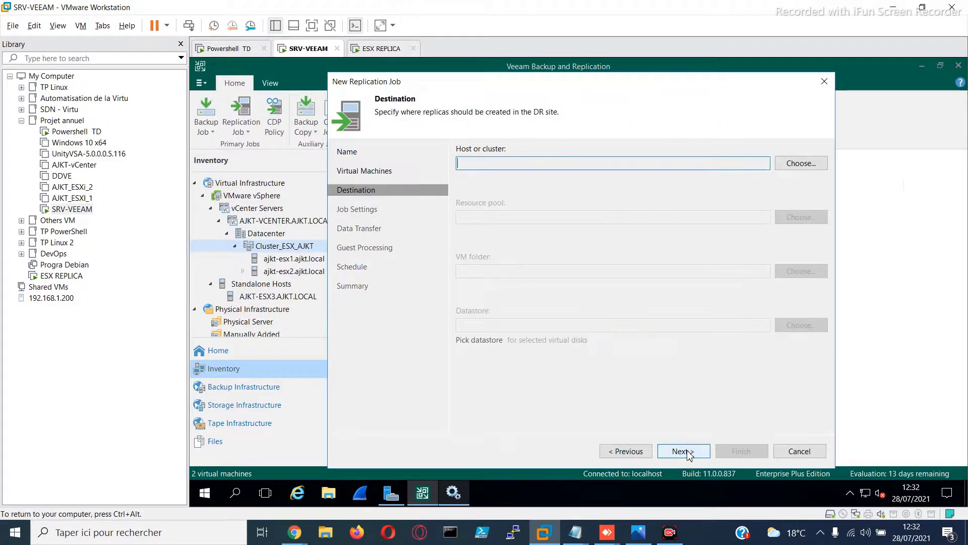
Set the replica destination host to AJKT-ESX3.AJKT.LOCAL and accept its default resource pool and datastore
click(796, 164)
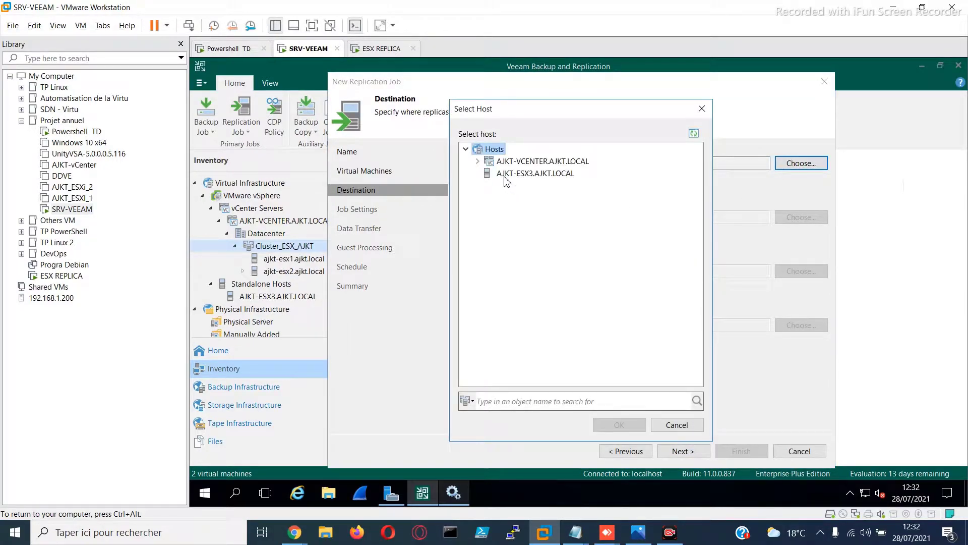
click(505, 177)
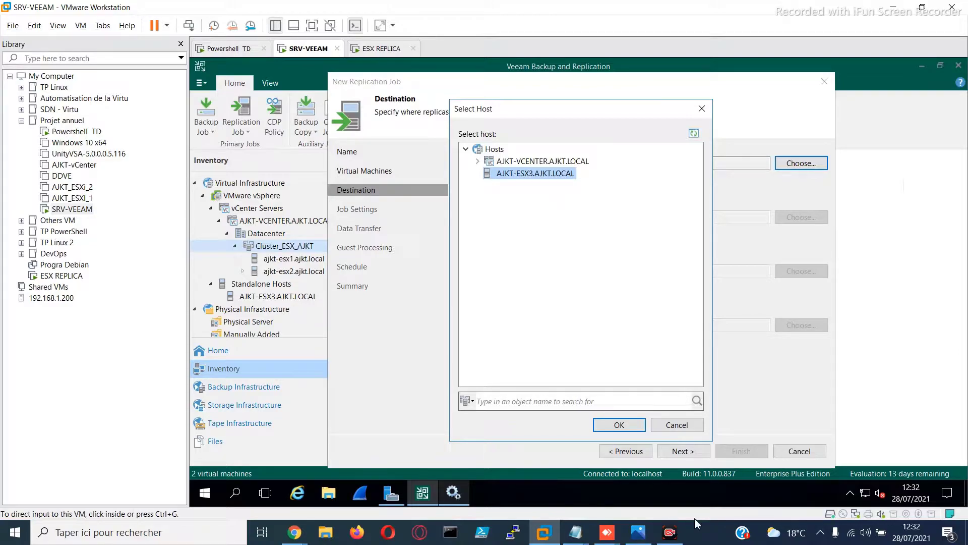
click(630, 429)
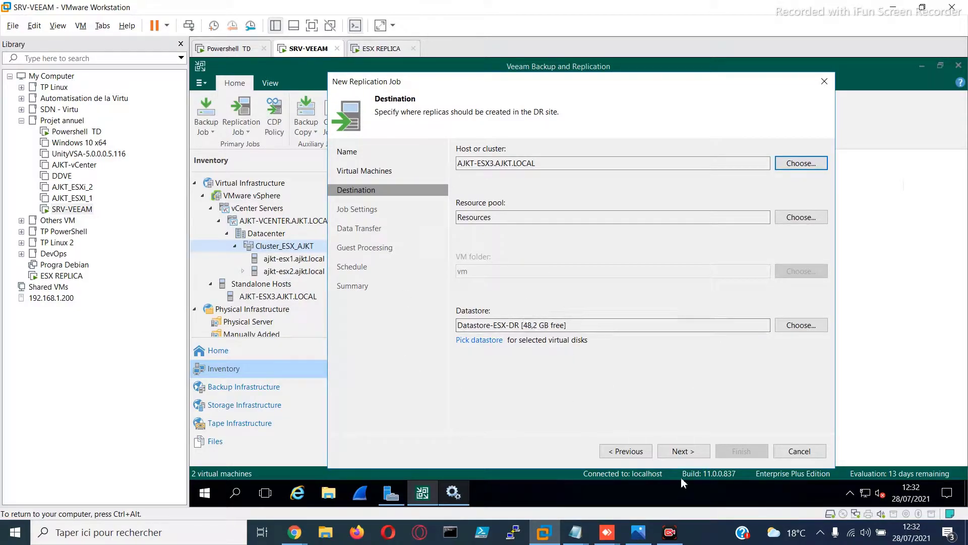
click(684, 453)
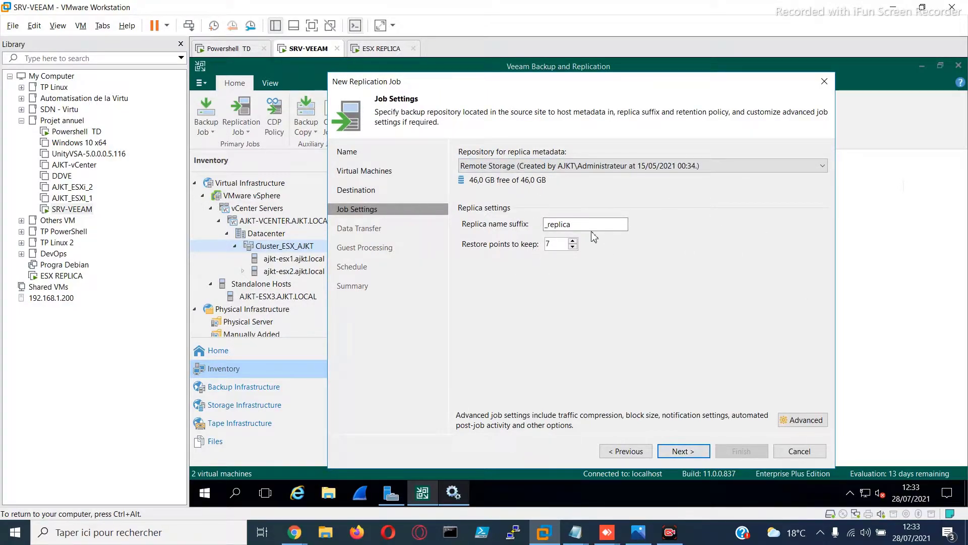
Keep the _replica suffix and default transfer, guest processing and schedule settings, and finish the job with the option to run it on finish
drag(597, 224, 536, 231)
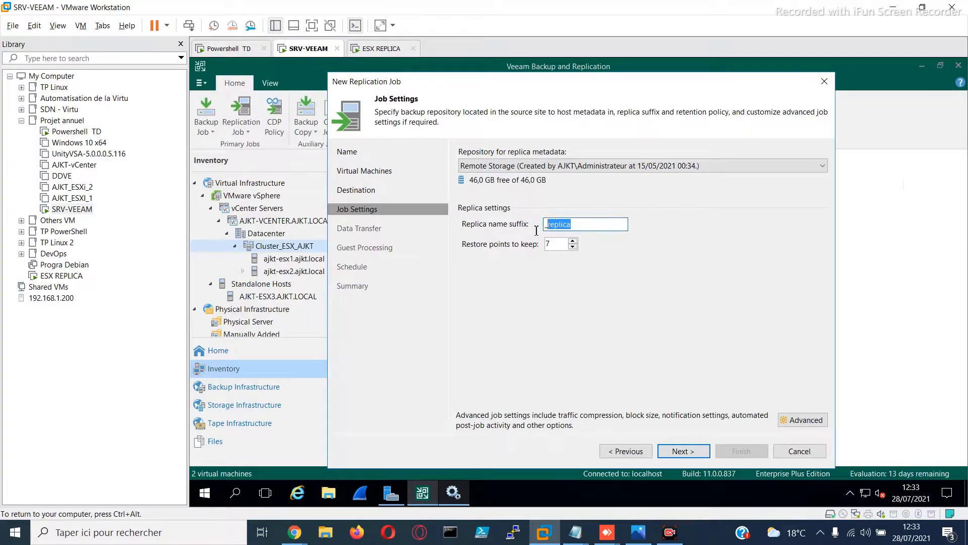
drag(599, 224, 549, 222)
click(690, 452)
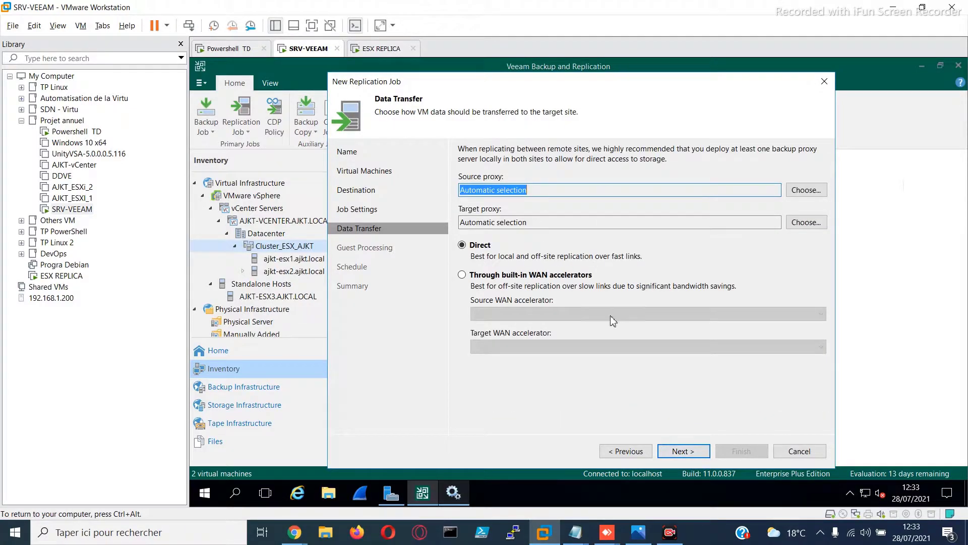
click(685, 451)
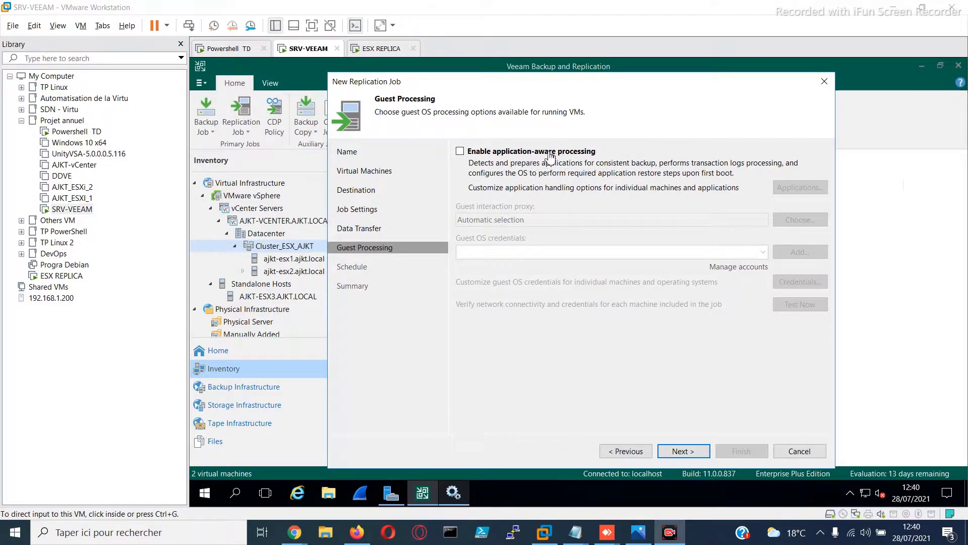
click(684, 457)
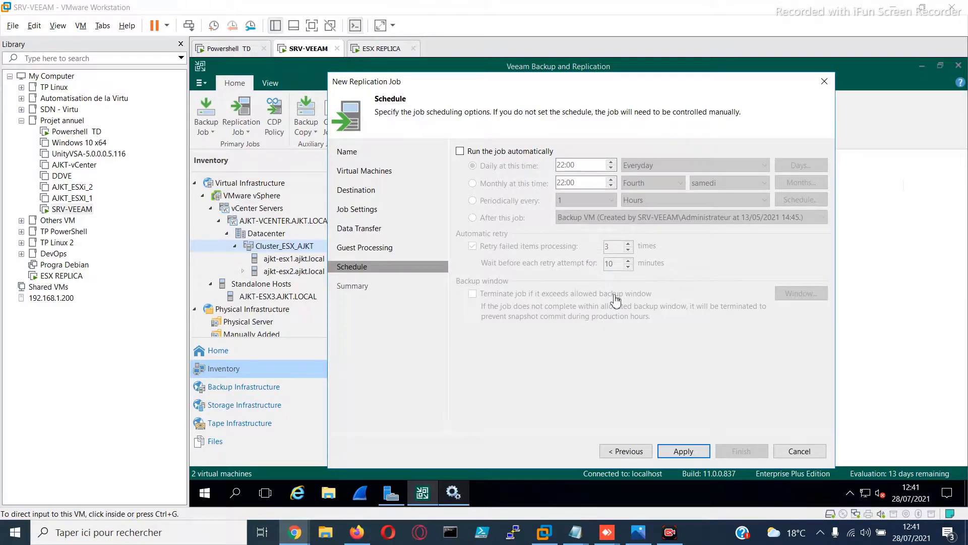
click(681, 454)
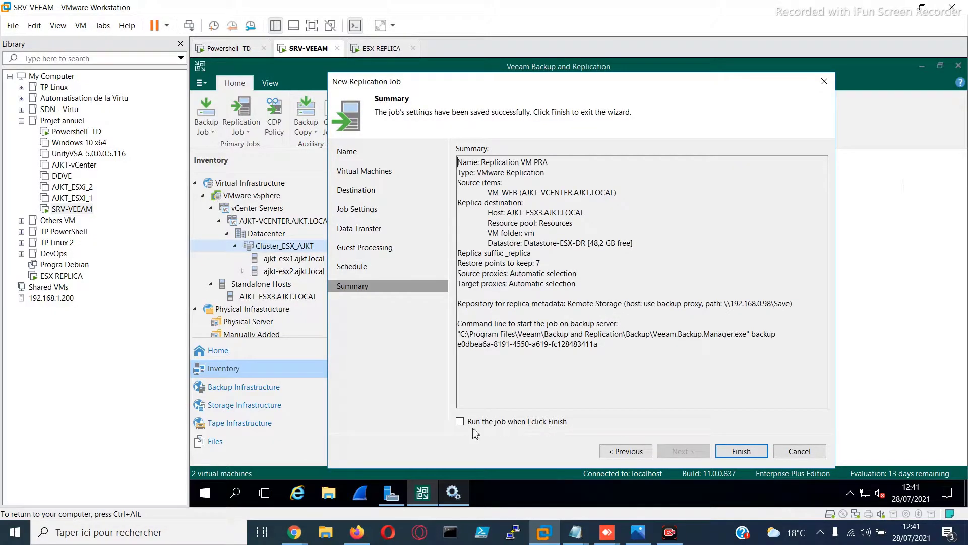
click(738, 462)
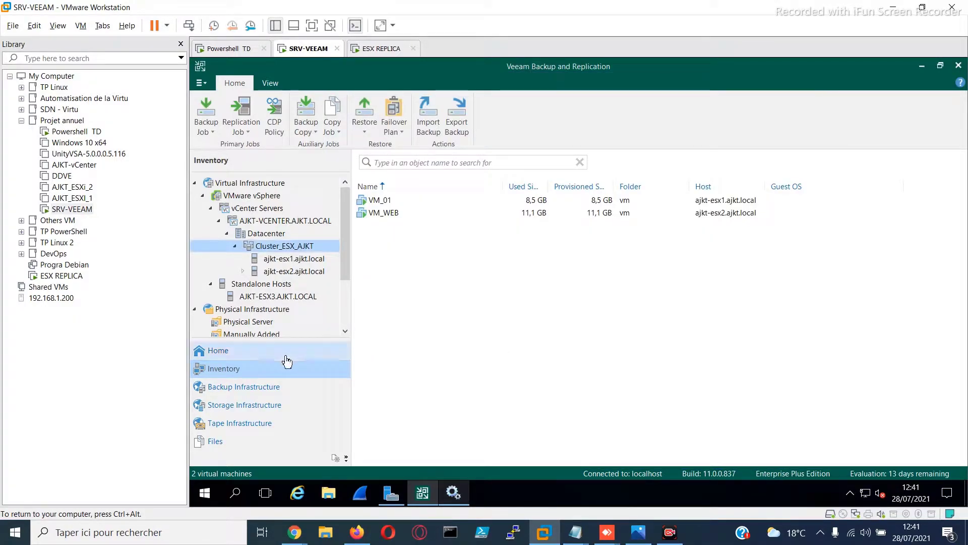
Check the running and successful sessions of the last 24 hours and view the details of the Replication VM PRA session
click(222, 351)
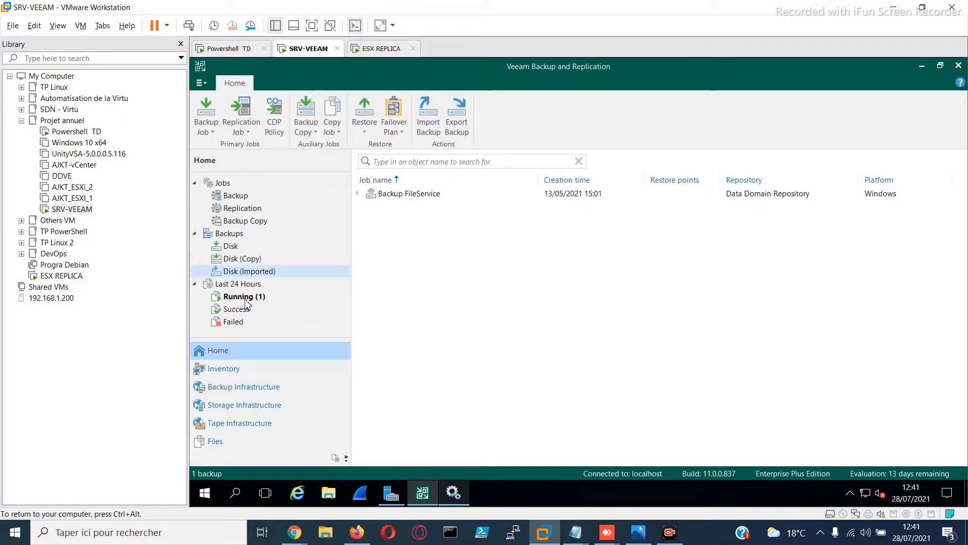
click(241, 298)
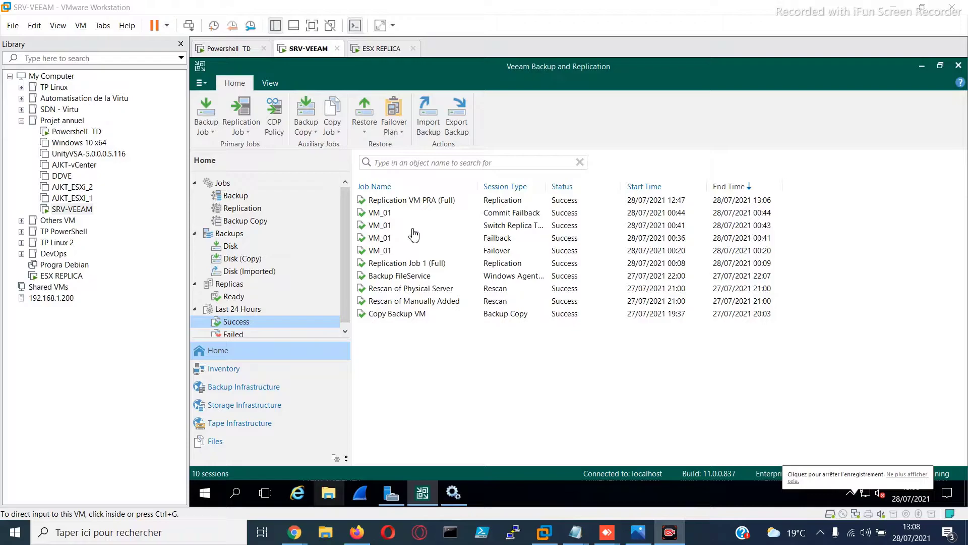
double_click(412, 201)
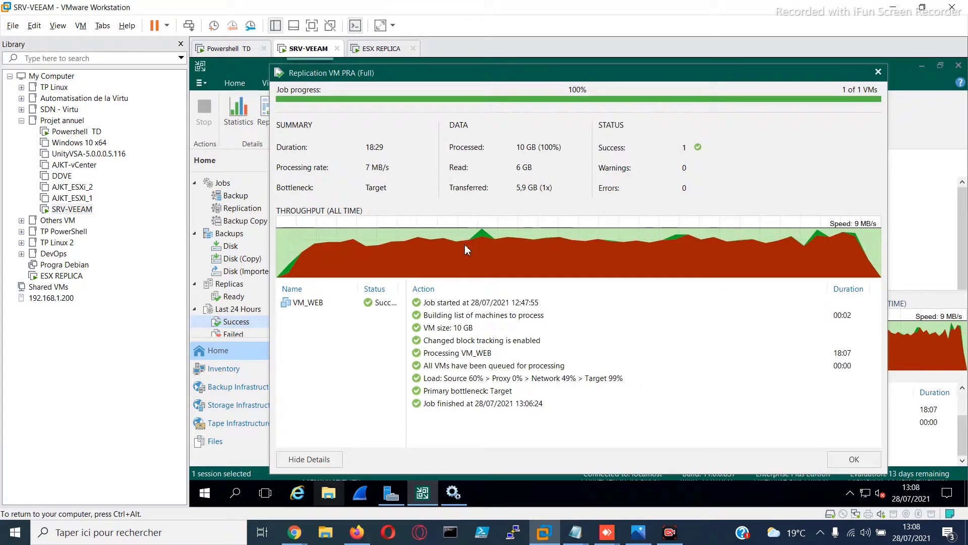
Switch to Chrome and sign in to the ESXi host at 192.168.0.212 as root with the account password
mouse_move(295, 532)
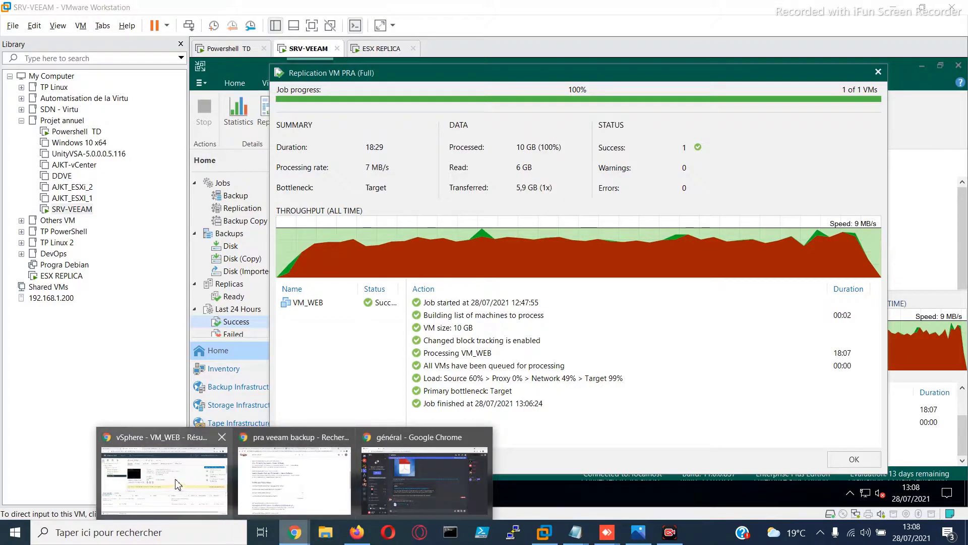
click(179, 486)
click(671, 10)
click(132, 258)
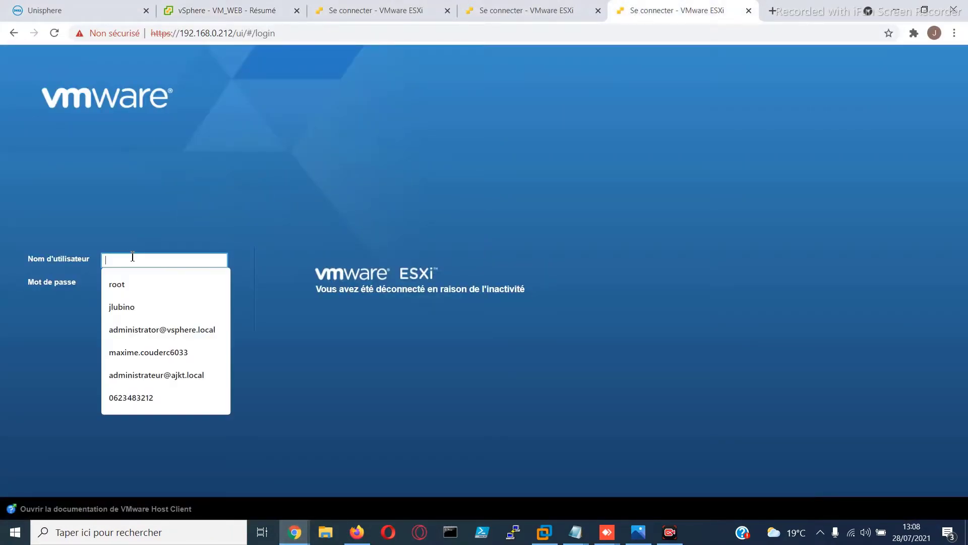
text(root)
key(Tab)
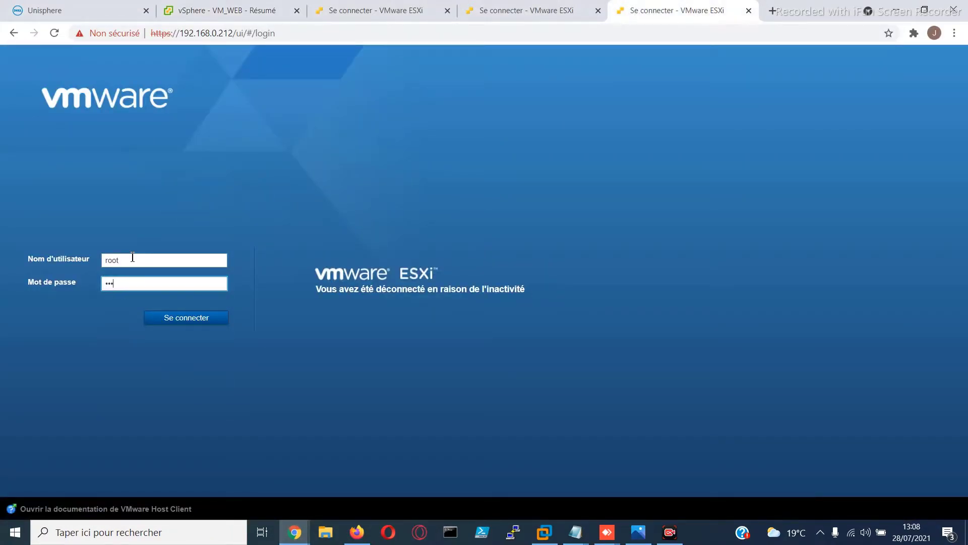
key(Return)
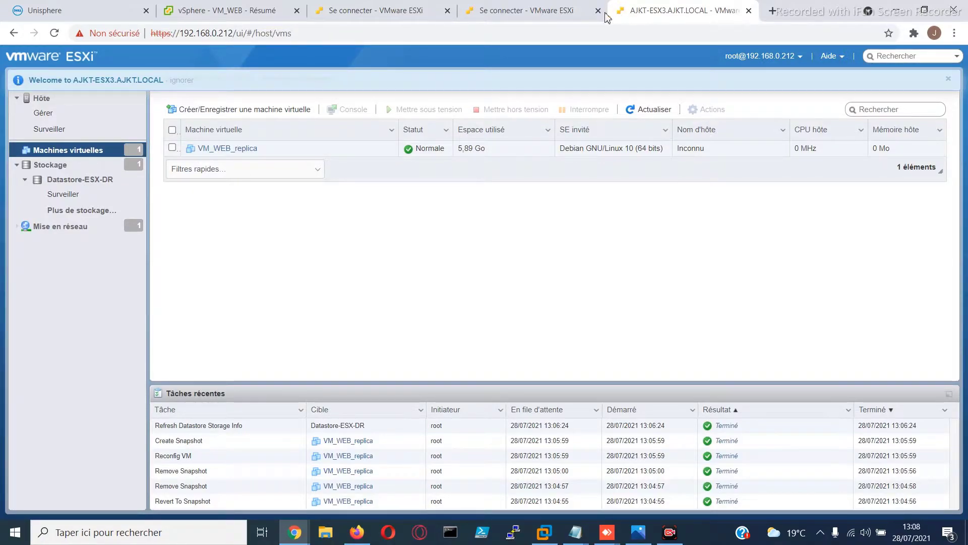
Return to Veeam in VMware Workstation, close the session details and view the virtual machines on AJKT-ESX3.AJKT.LOCAL in the inventory
click(544, 532)
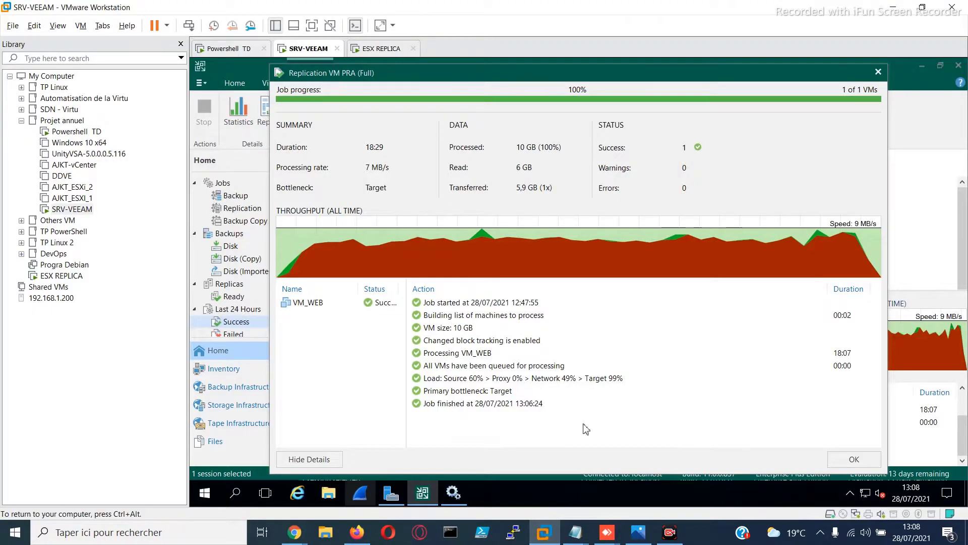
click(878, 72)
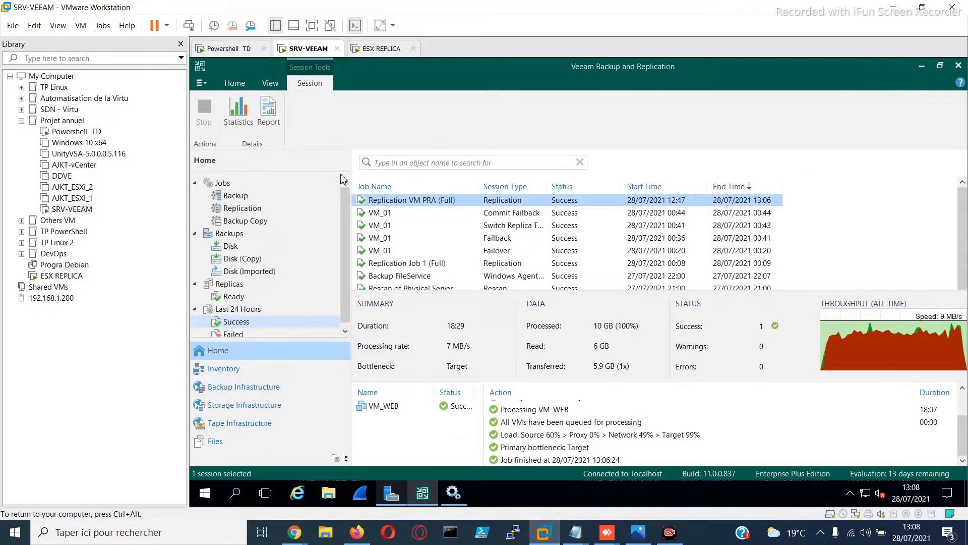
click(239, 373)
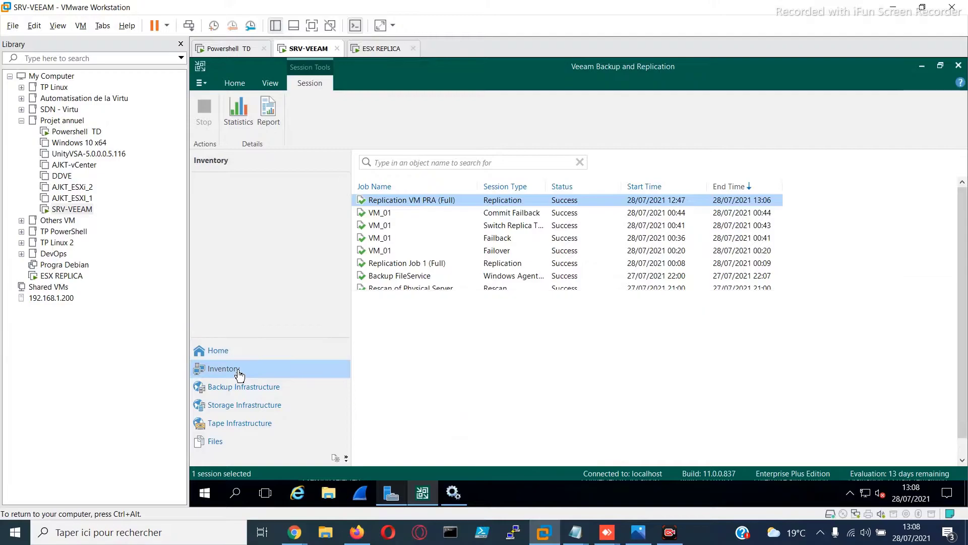
click(245, 298)
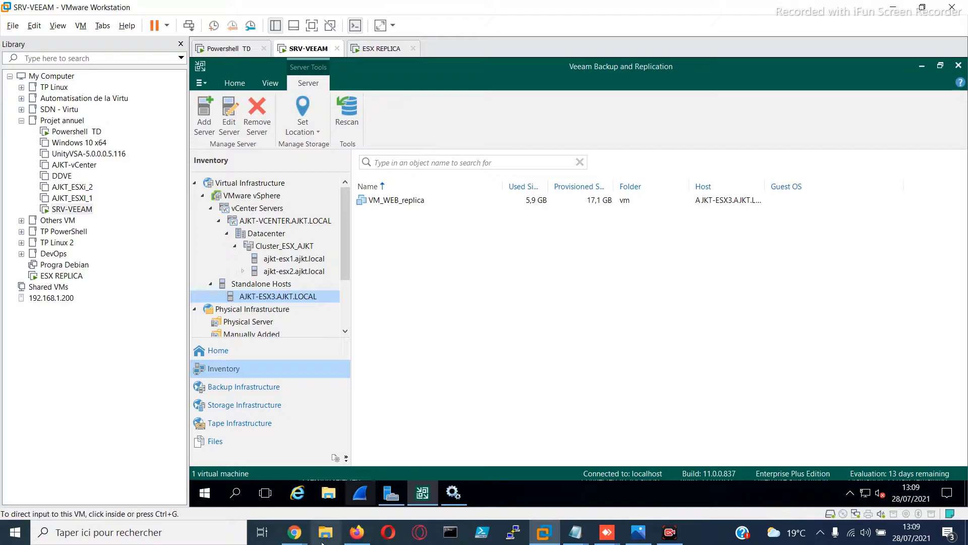
Switch to the vSphere Client in Chrome and power off VM_WEB, confirming the shutdown
mouse_move(295, 532)
click(227, 501)
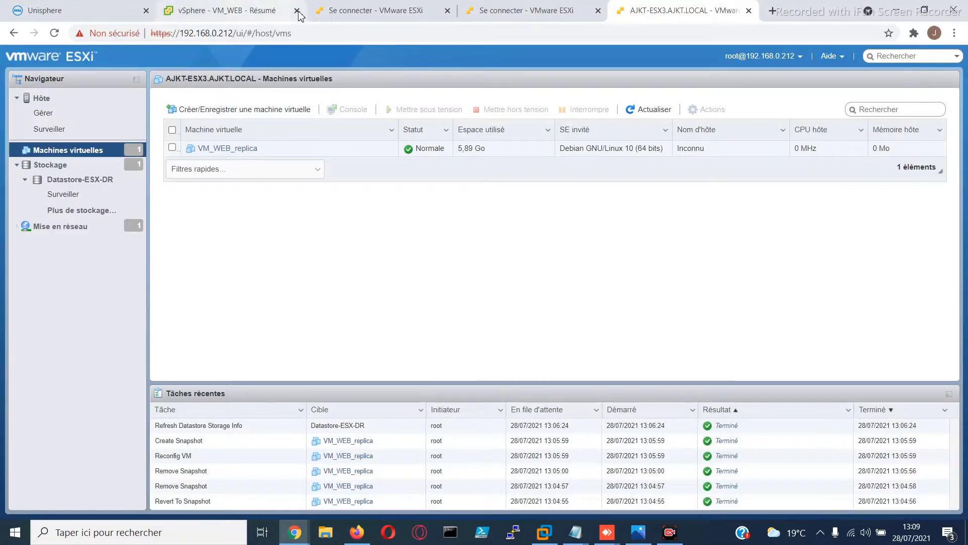
click(227, 10)
right_click(113, 229)
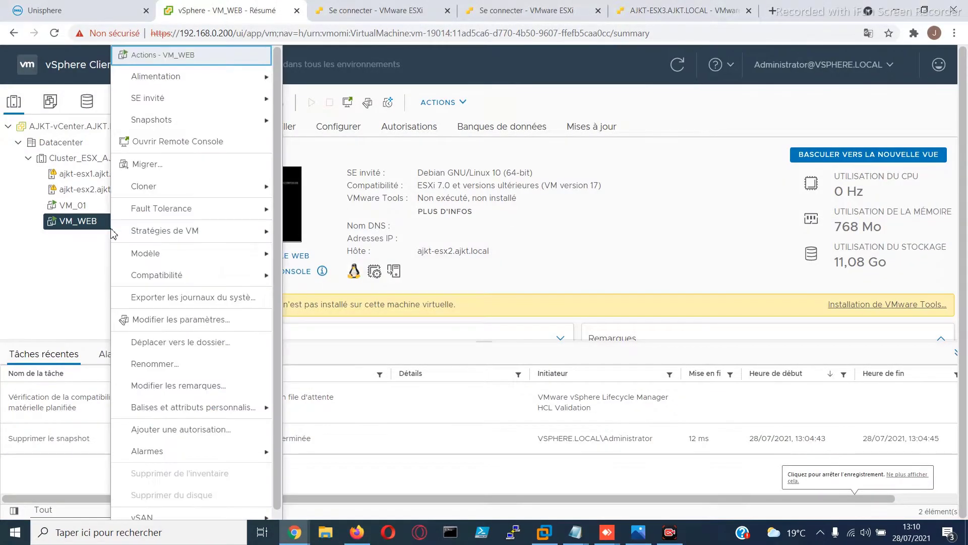
mouse_move(234, 82)
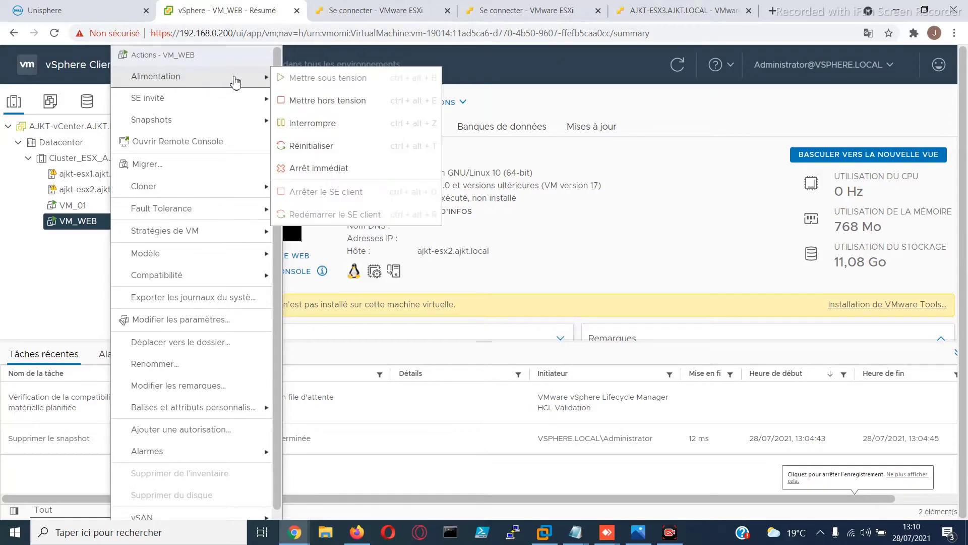
click(309, 98)
click(627, 326)
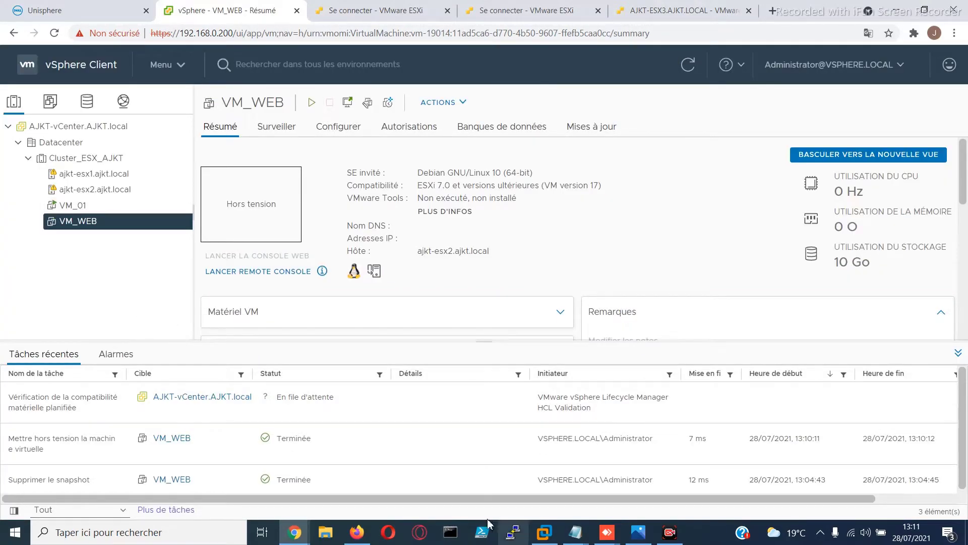
Switch to Veeam in VMware Workstation, run an immediate failover of the VM_WEB replica without a reason, and close the session details
click(544, 532)
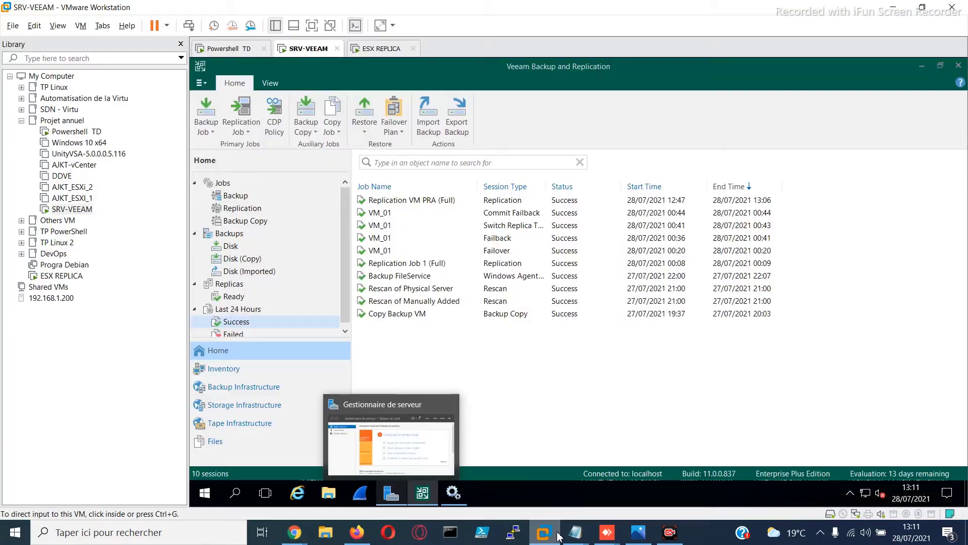
click(230, 285)
double_click(230, 285)
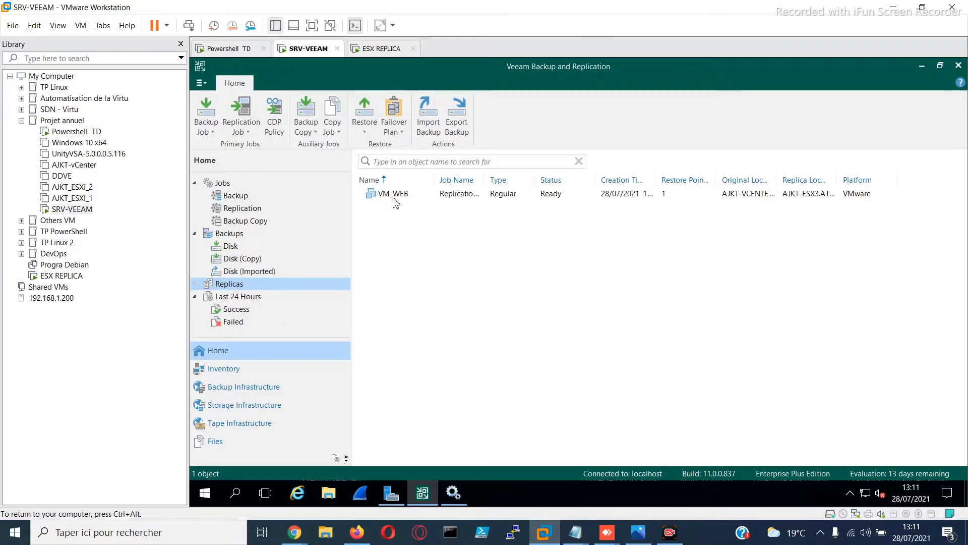
click(394, 197)
right_click(394, 199)
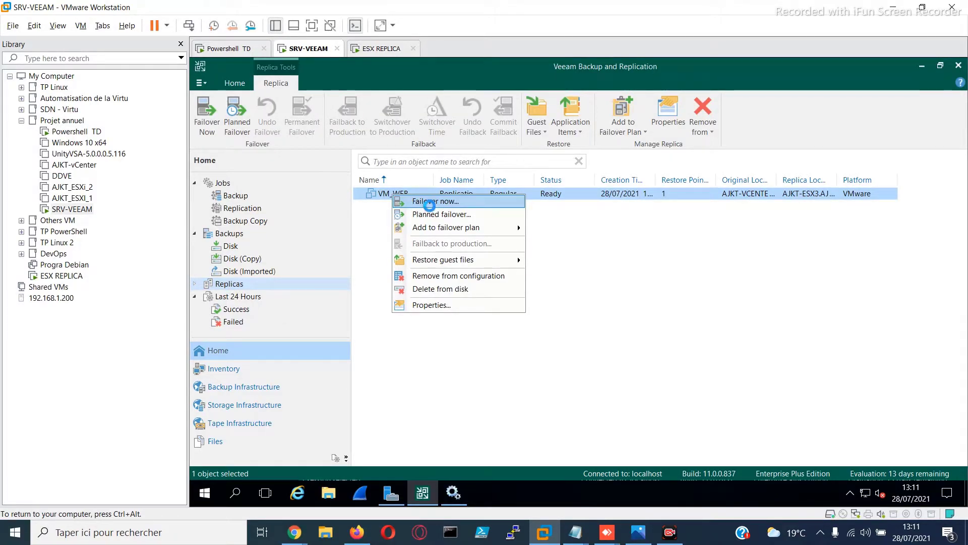
click(418, 202)
click(508, 201)
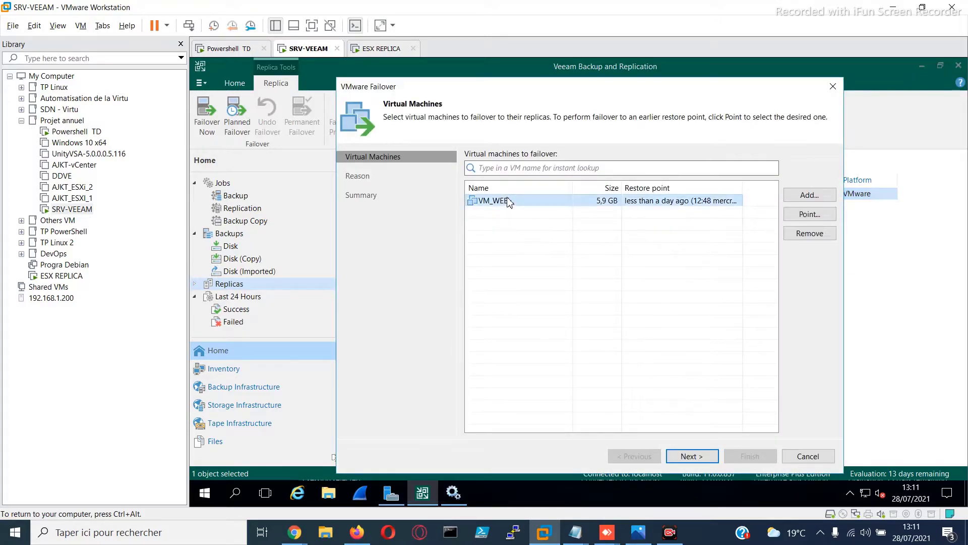
click(682, 460)
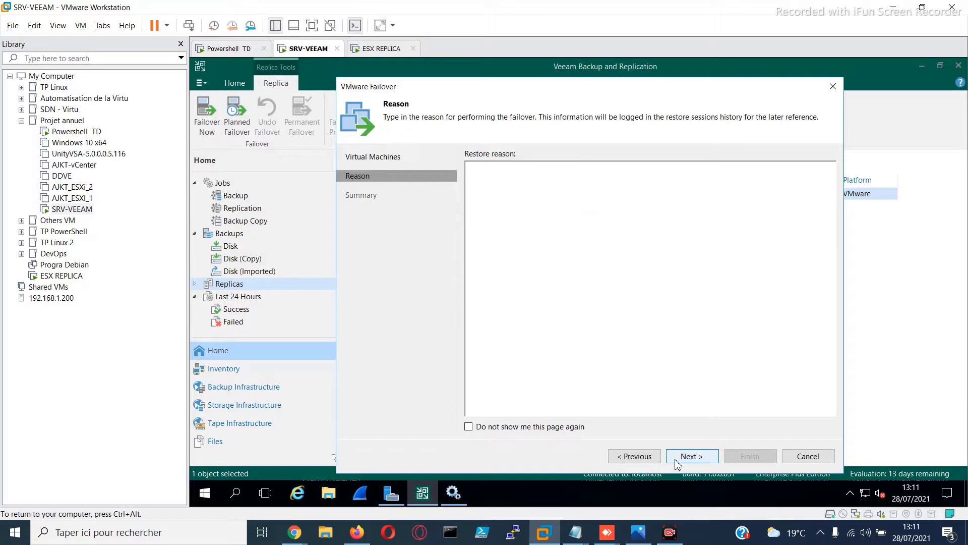
click(700, 456)
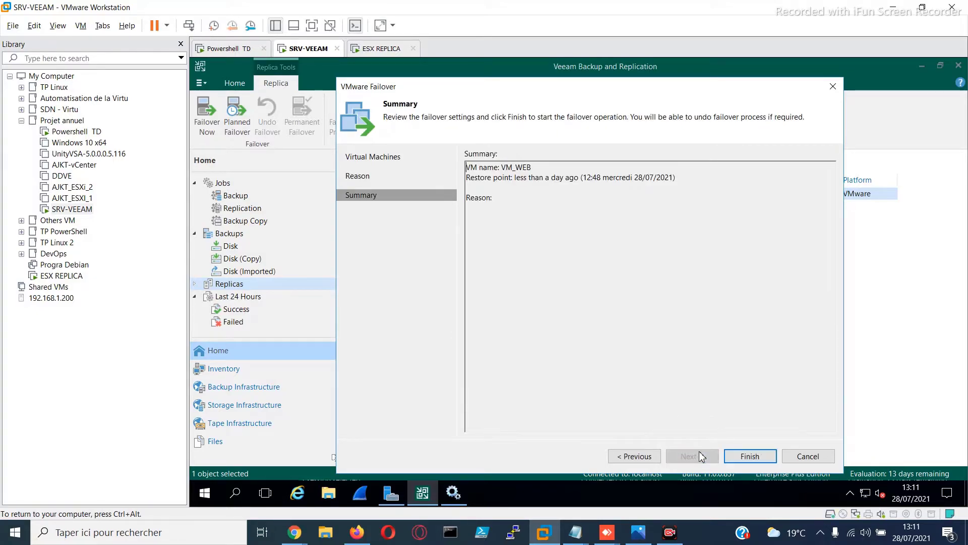
click(738, 457)
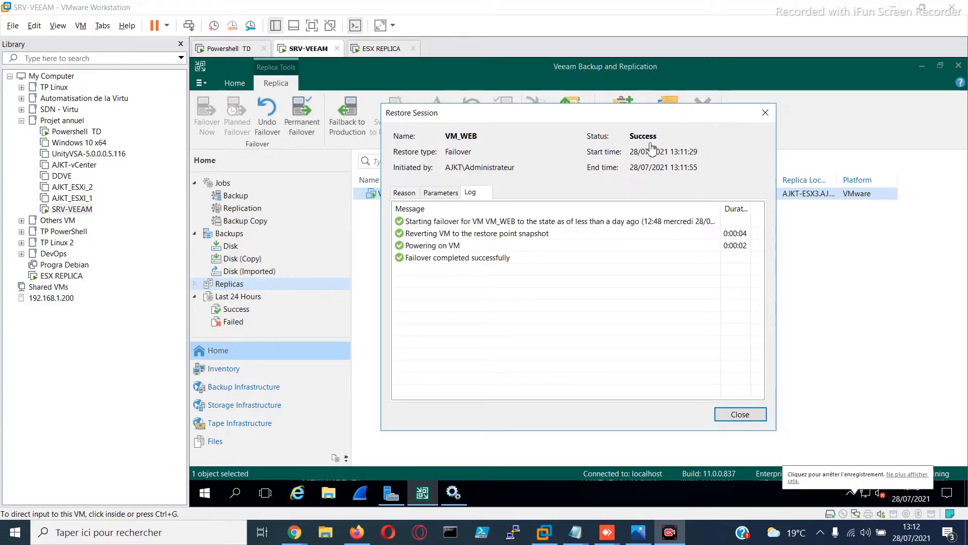
click(746, 420)
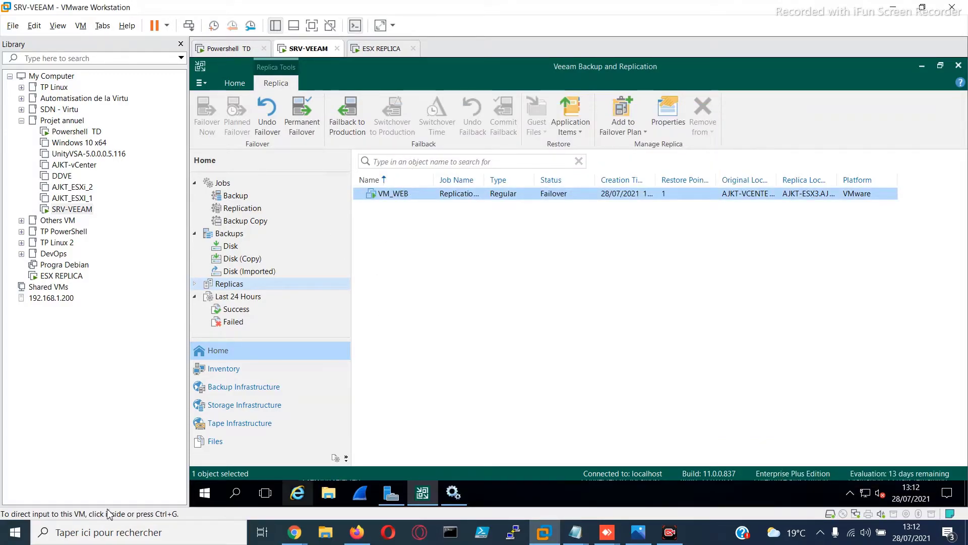
Switch to the AJKT-ESX3 host client in Chrome and open the console of VM_WEB_replica
mouse_move(295, 532)
click(187, 479)
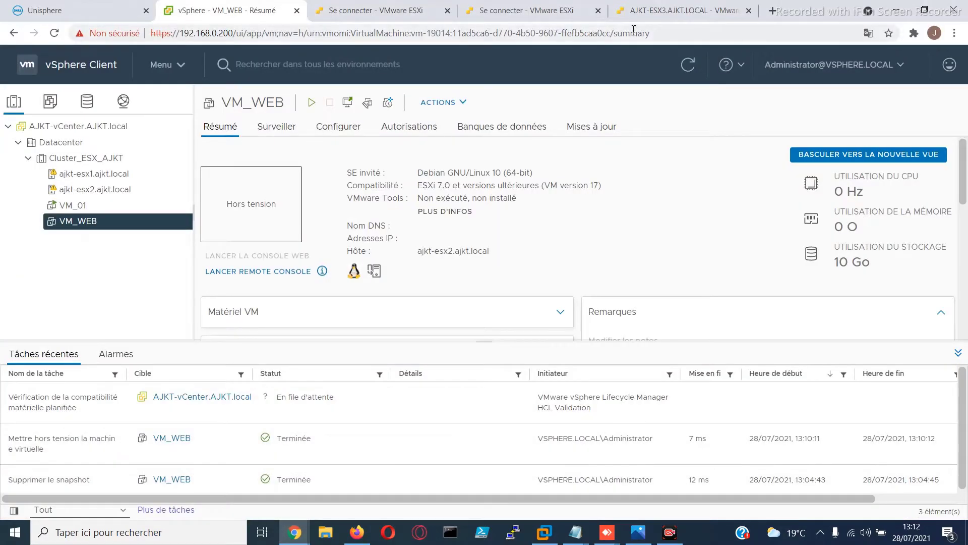
click(655, 12)
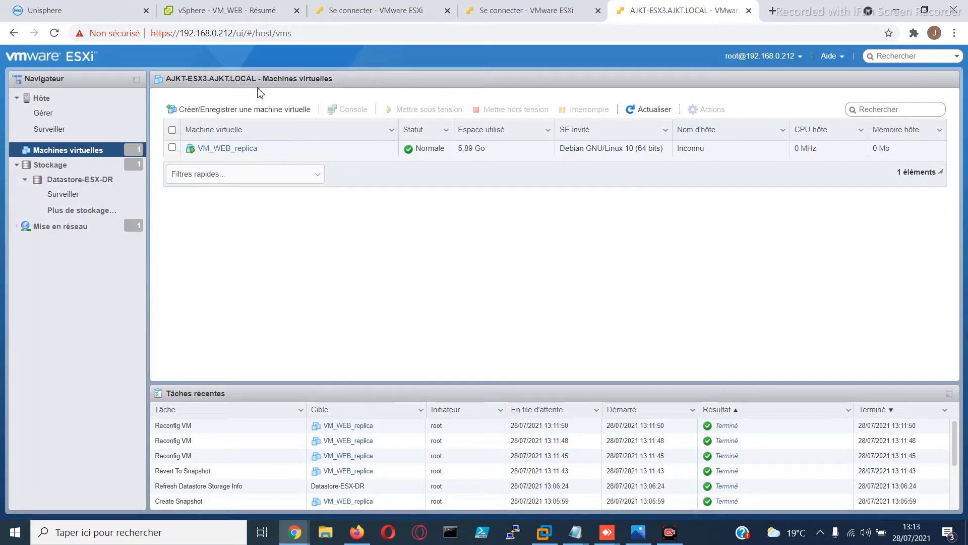
click(218, 149)
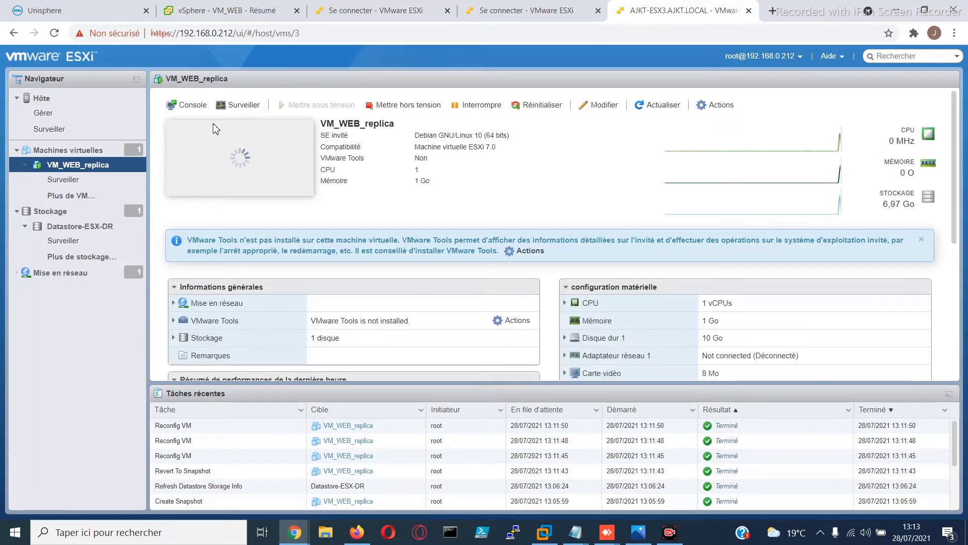
click(241, 159)
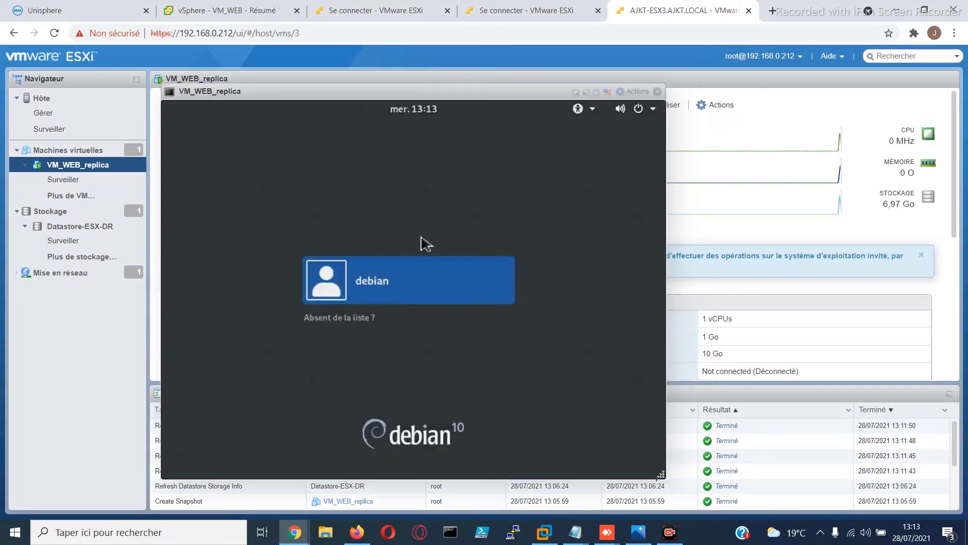
Sign in to the replica as debian with the account password and open a terminal
click(380, 278)
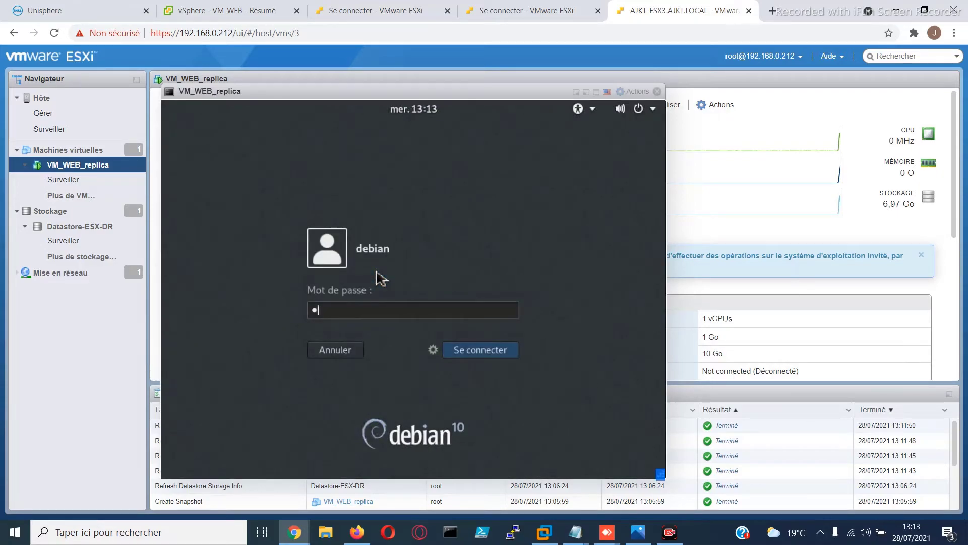
key(Return)
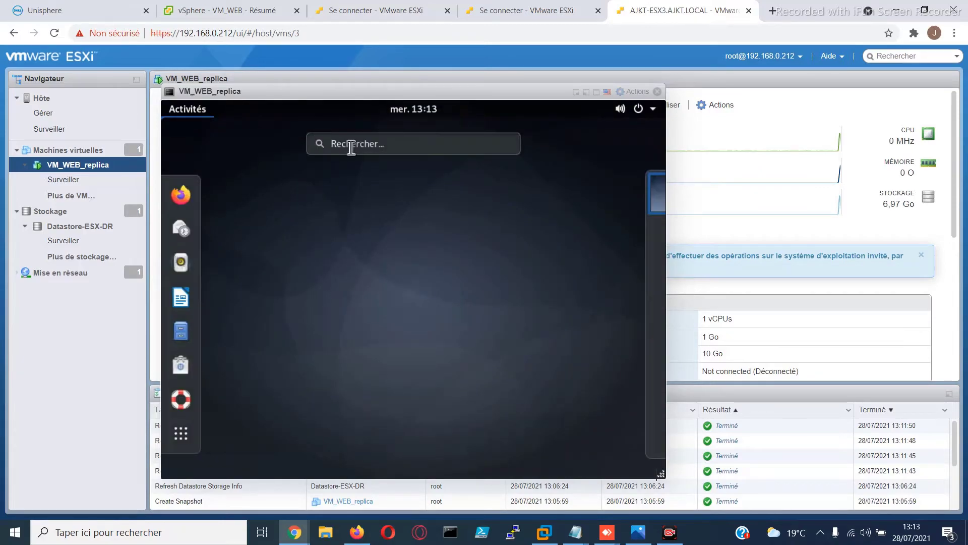
click(351, 147)
text(te)
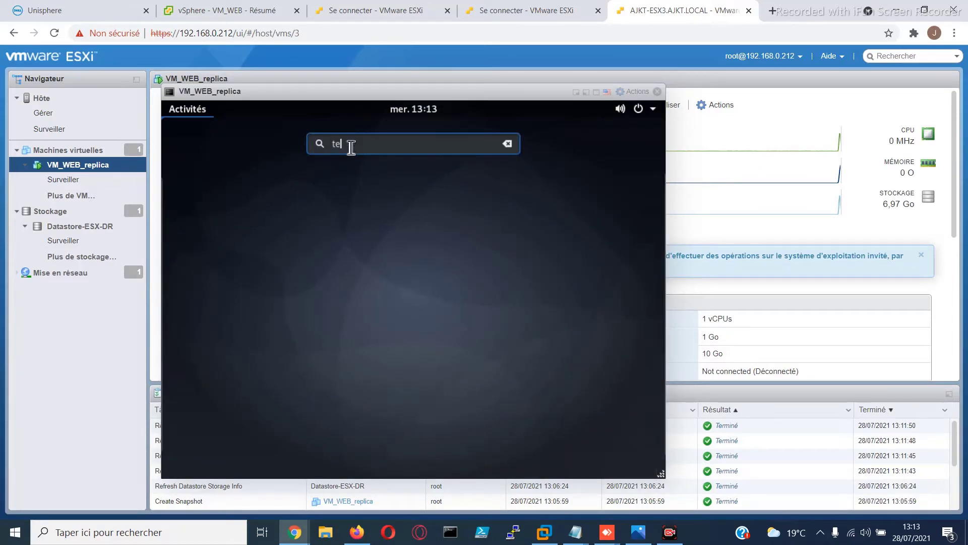
key(Return)
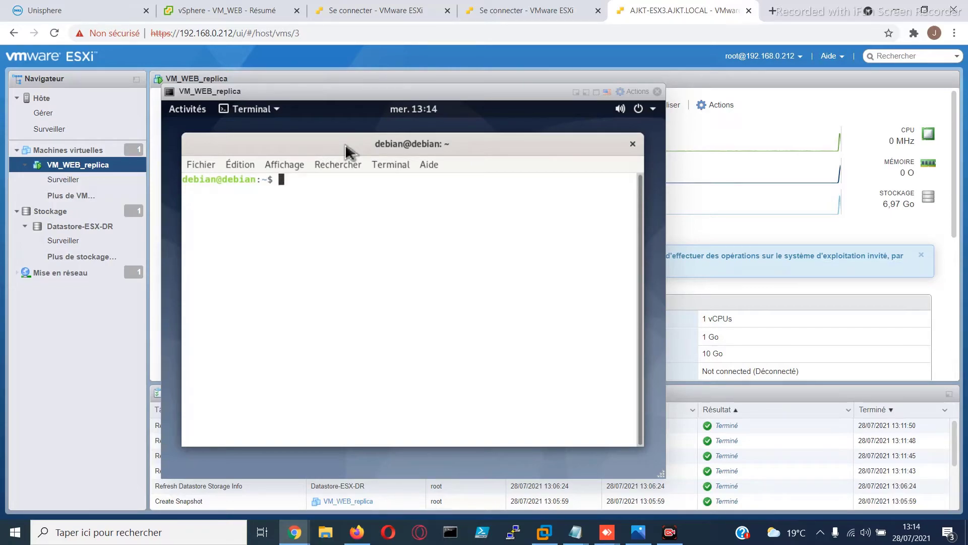
List the home folder in the terminal and change to the Bureau directory
text(ls)
key(Return)
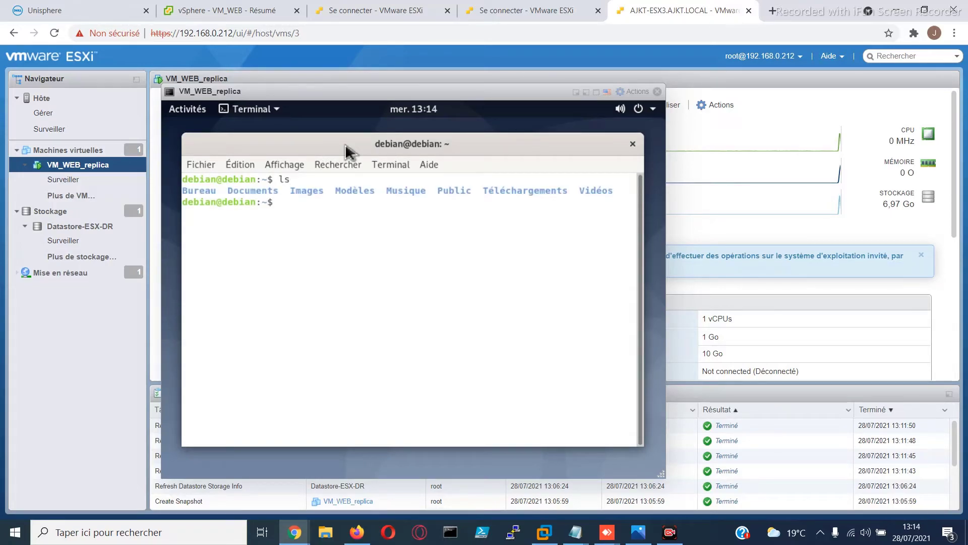
text(cd )
text(B)
key(Tab)
key(Return)
Create an empty file named MonFichier in Bureau and list the folder, closing the terminal and console when done
text(touch Mi)
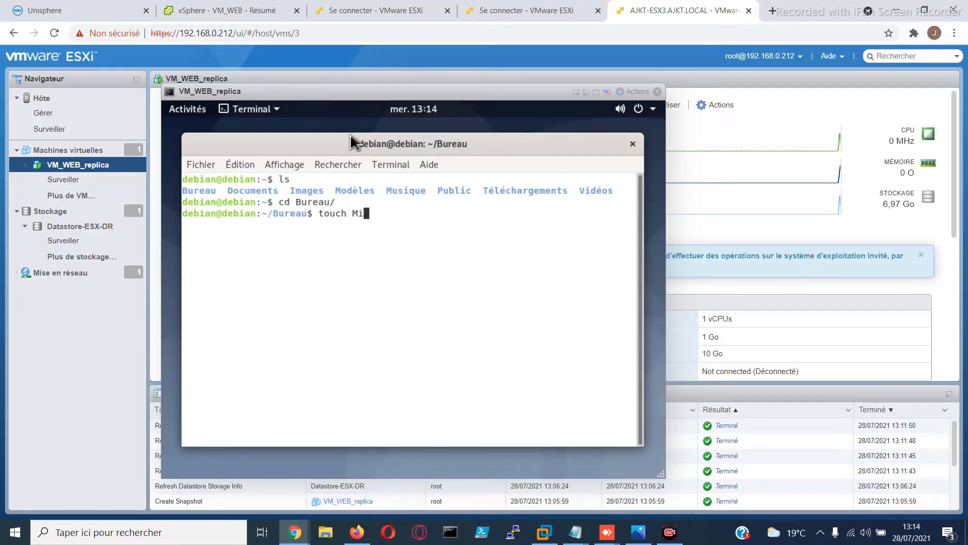
key(BackSpace)
text(onFichier)
key(Return)
text(ls)
key(Return)
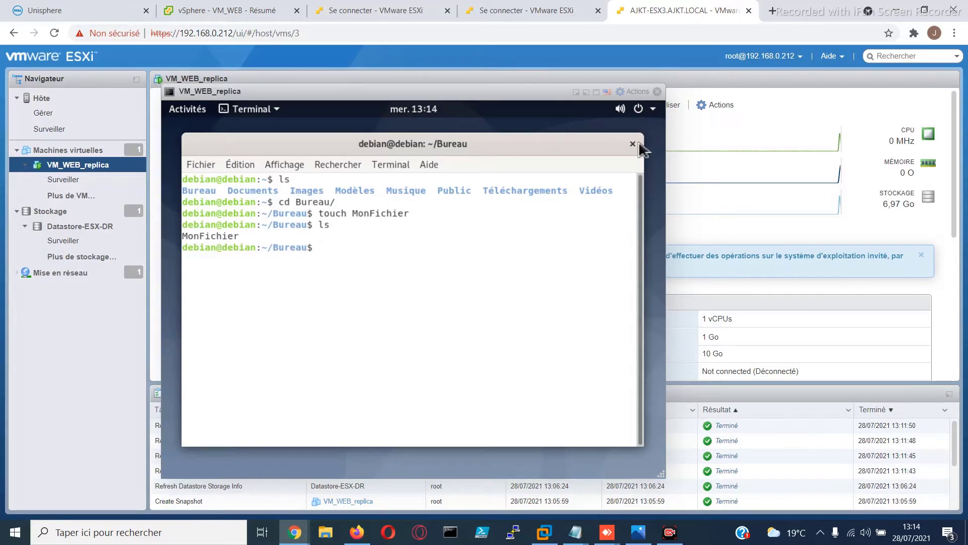
click(632, 144)
click(657, 92)
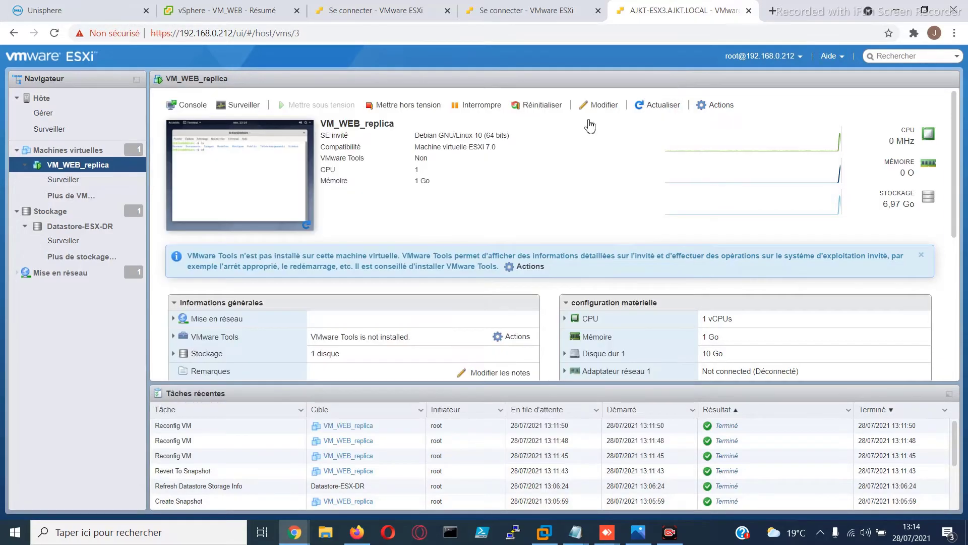
Switch to Veeam and fail VM_WEB_replica back to the original VM in Auto mode, with power on of the target VM after restoring enabled
click(544, 532)
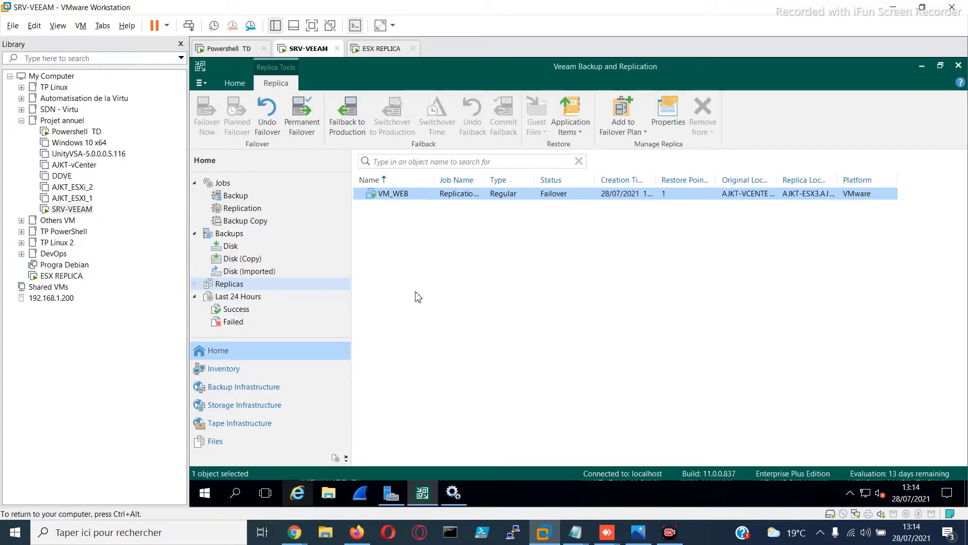
right_click(417, 200)
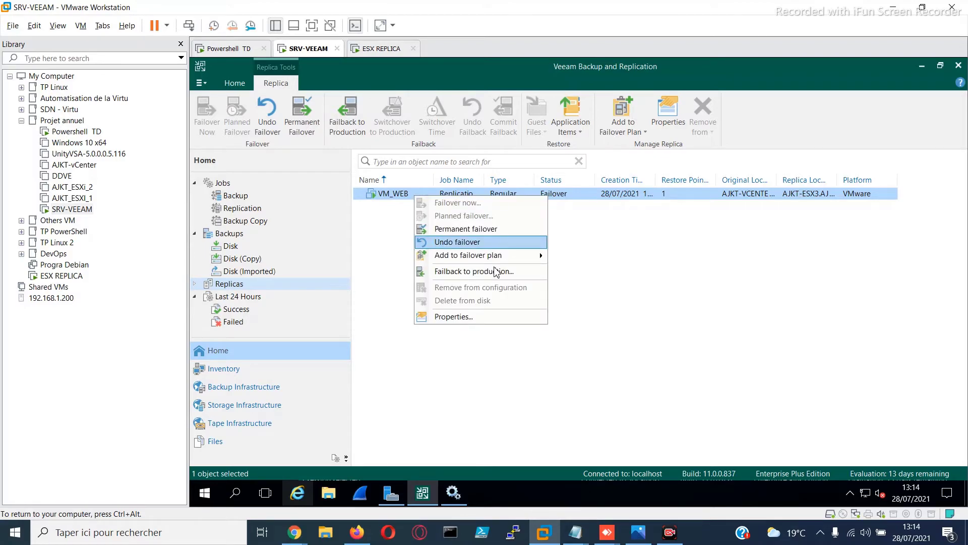
click(496, 271)
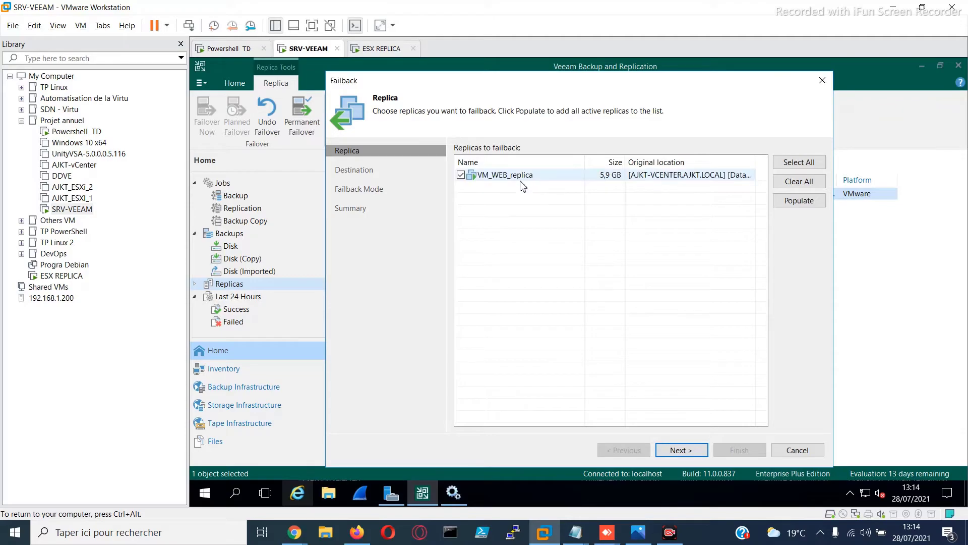
click(696, 452)
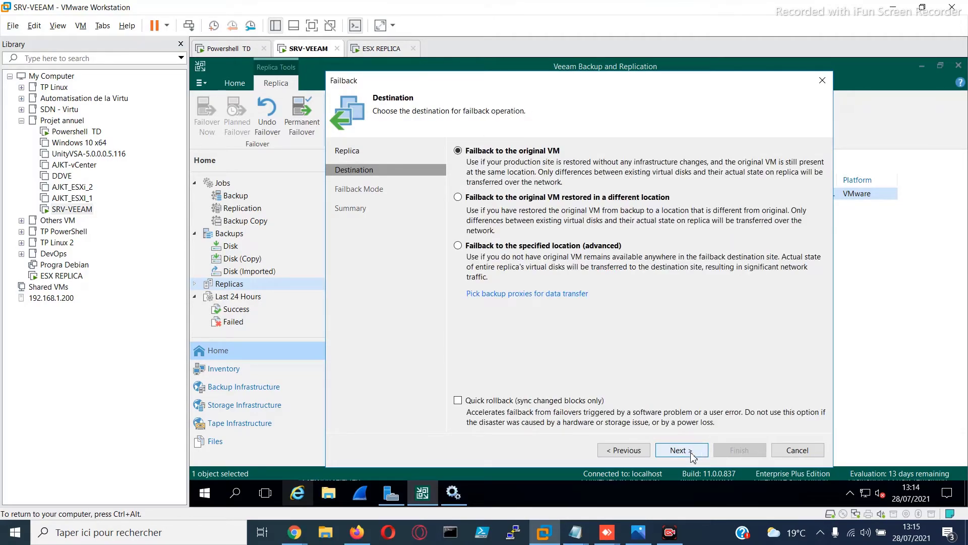
click(699, 451)
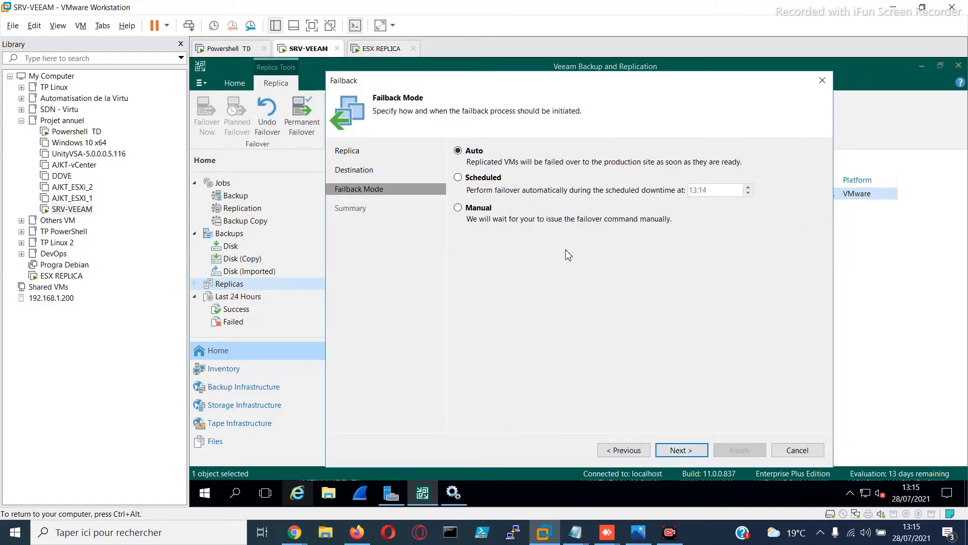
click(682, 452)
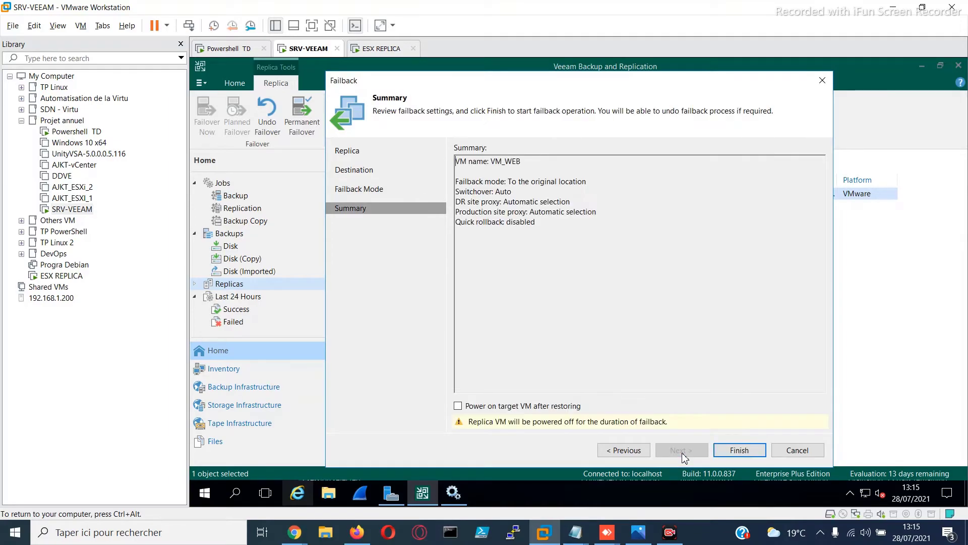
click(459, 406)
click(740, 450)
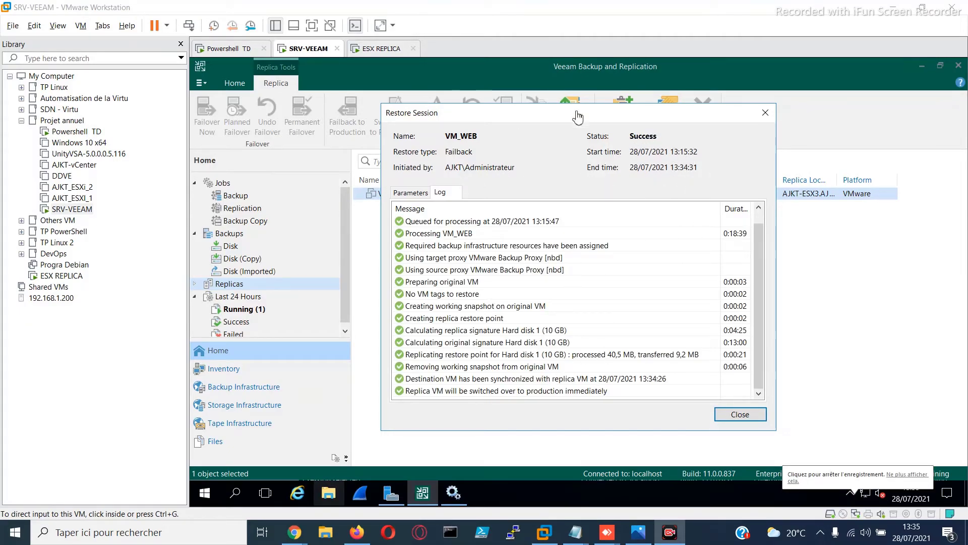
click(728, 415)
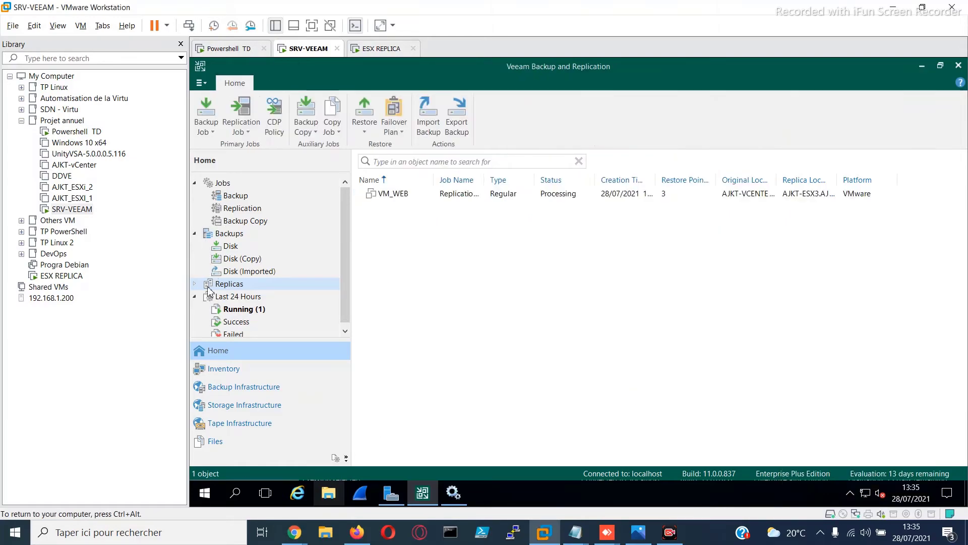
Commit the failback of VM_WEB from the active replicas, confirm it, and close the session details
click(194, 283)
click(221, 298)
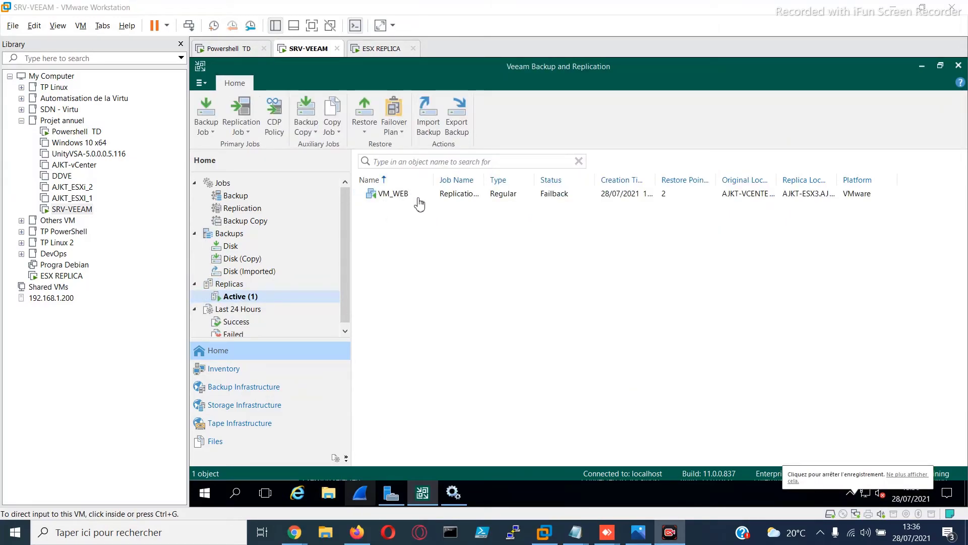
right_click(388, 197)
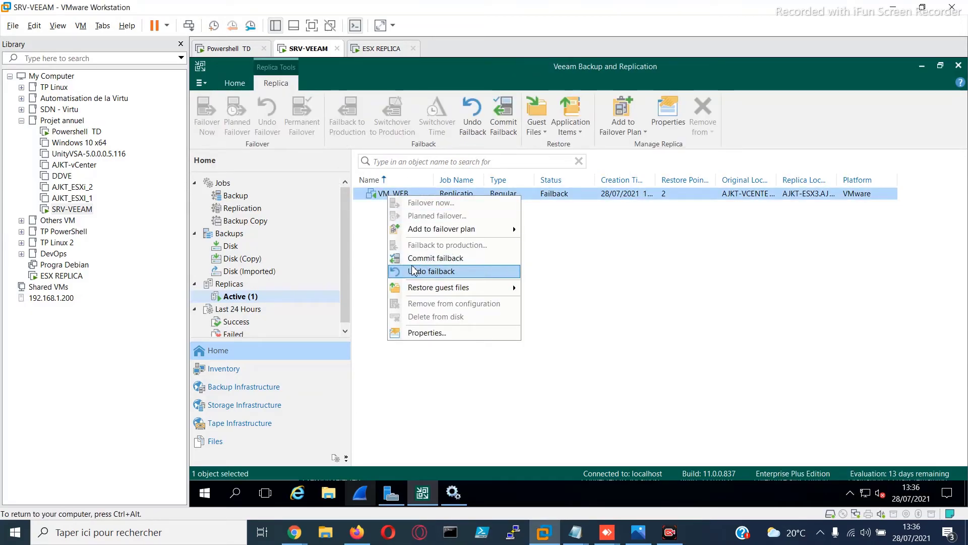
click(469, 265)
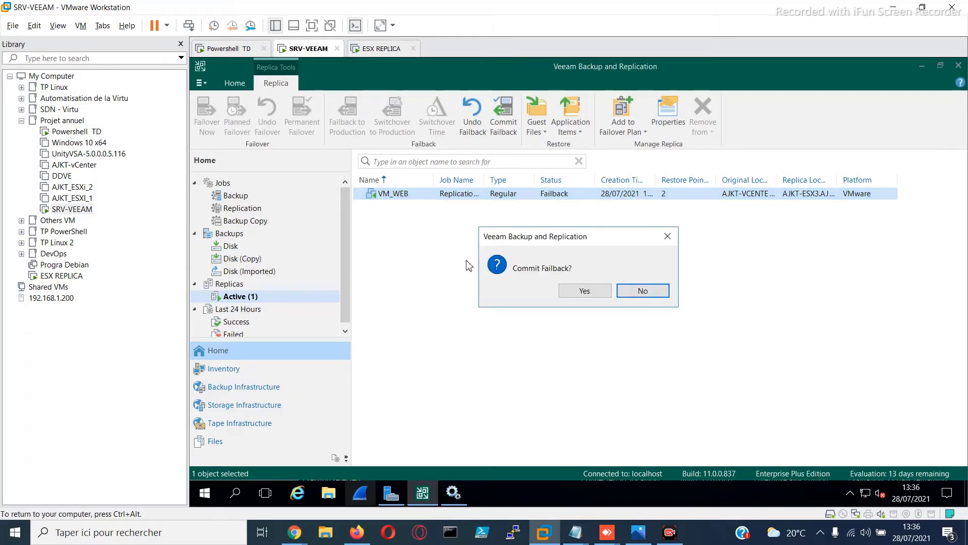
click(581, 294)
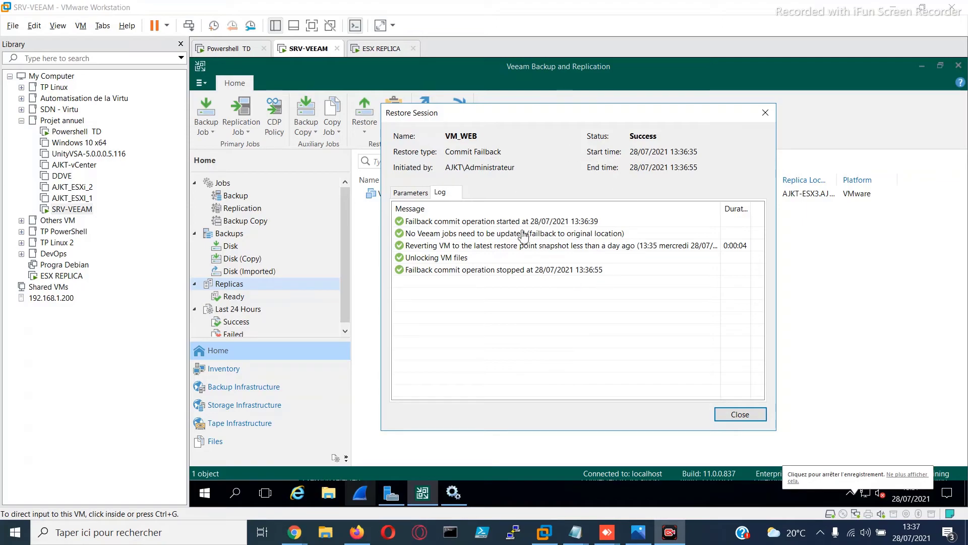
click(741, 418)
click(741, 414)
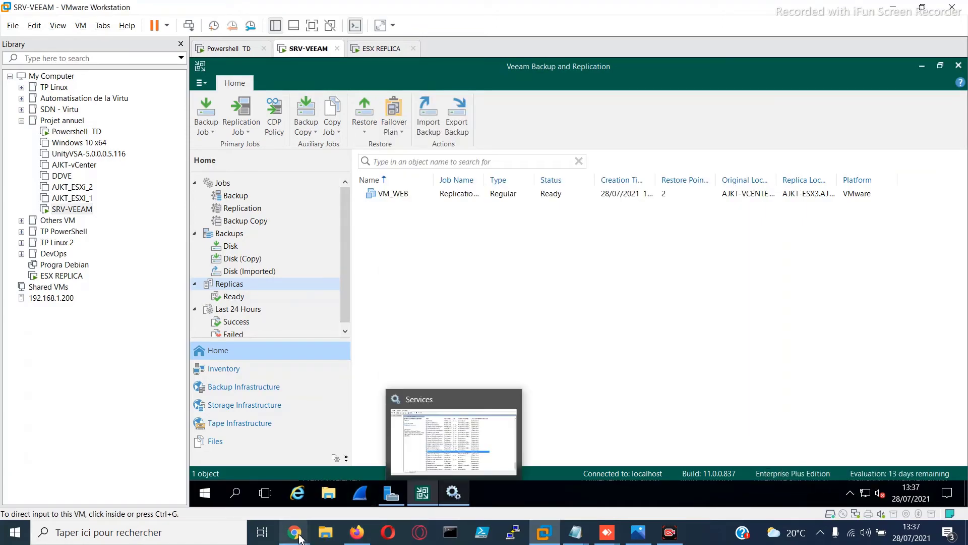
Switch to the vSphere Client in Chrome, sign in through the VM_WEB web console as debian with the account password, and open a terminal
click(164, 477)
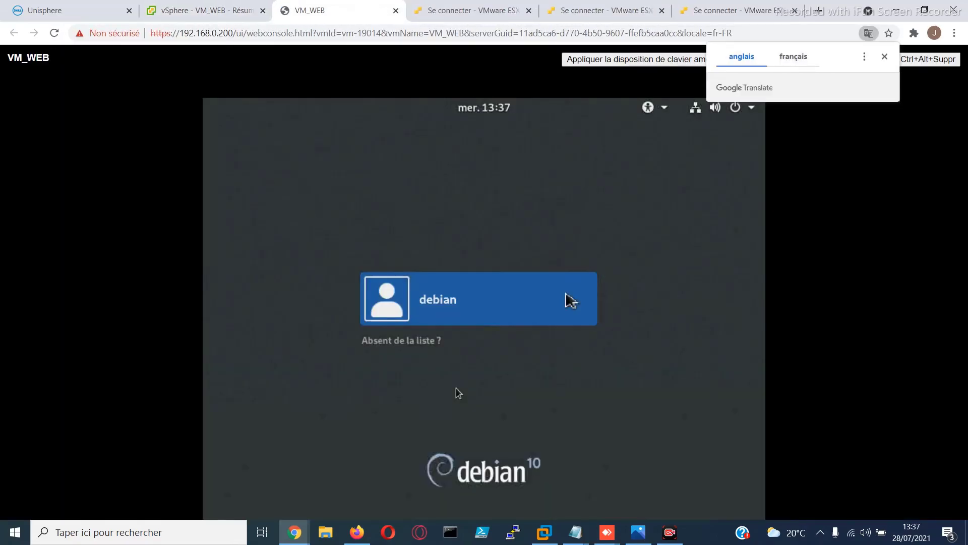
click(493, 290)
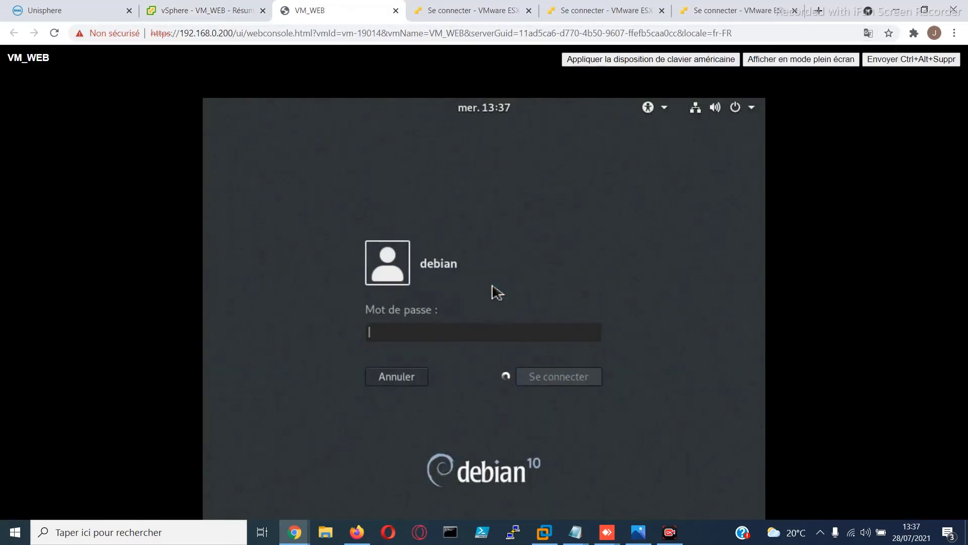
text(eb●●●●●●)
key(Return)
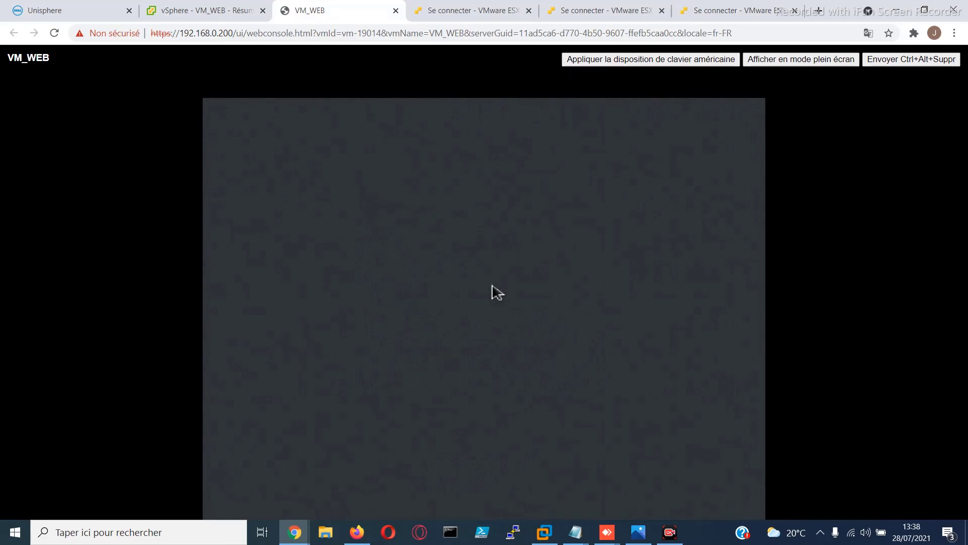
text(t)
key(Return)
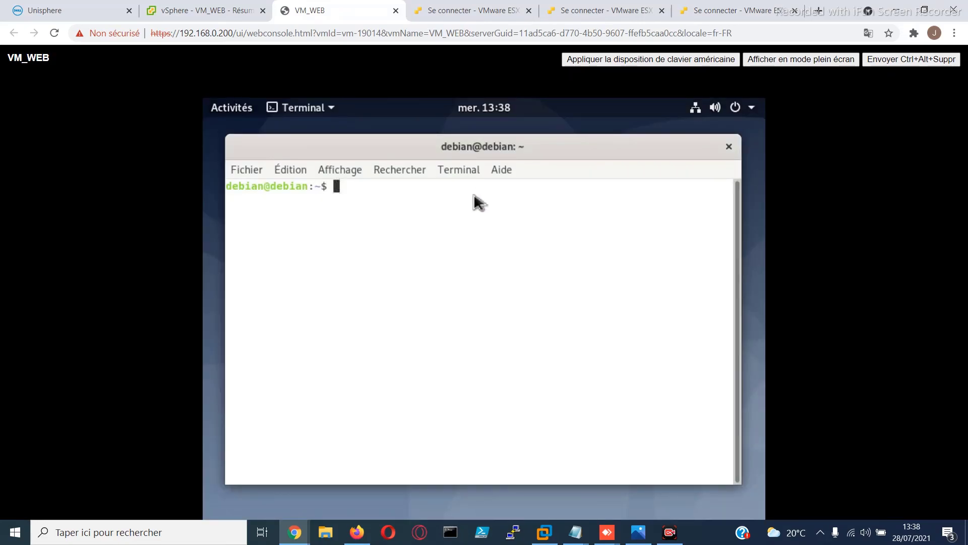
List the home folder, change to the Bureau directory and list its files to check for MonFichier
text(ls)
key(Return)
text(cd )
text(B)
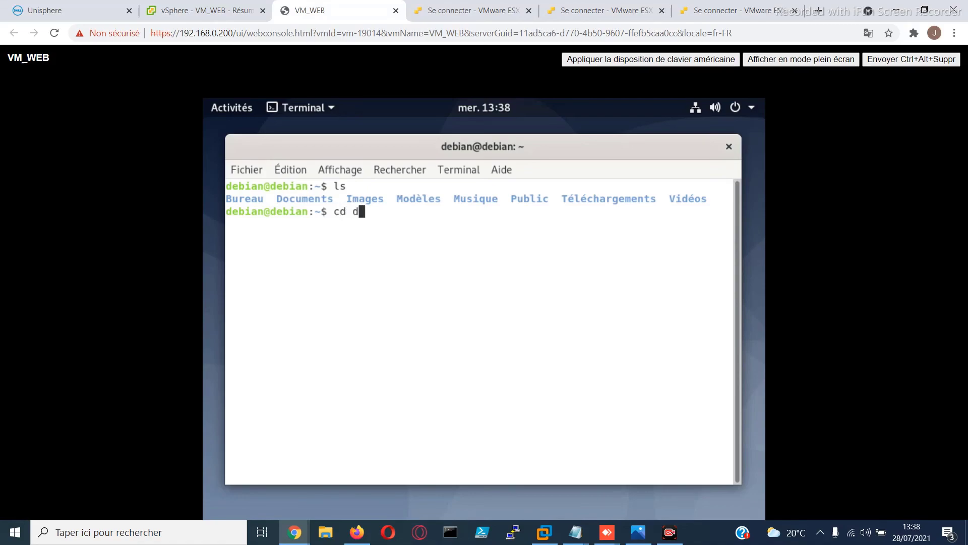
key(Tab)
key(BackSpace)
key(Return)
text(ls)
key(Return)
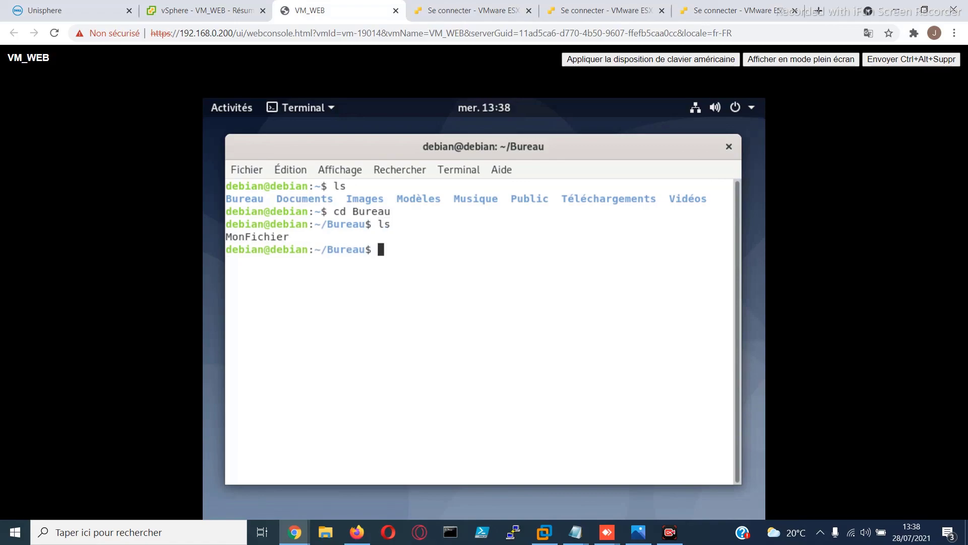